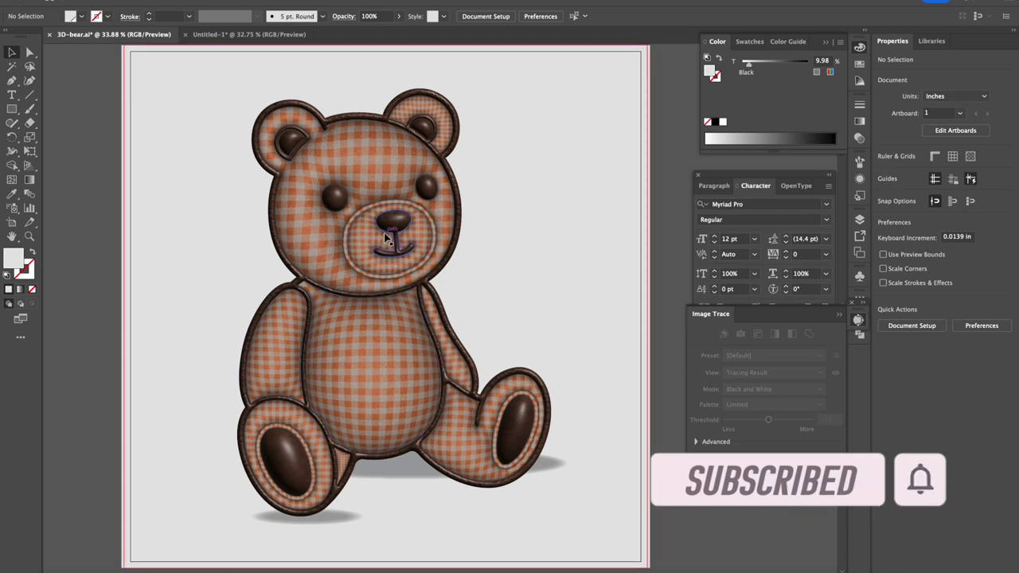
- In the line-art bear document, narrow the white background rectangle and shift the bear group left
{"action": "left_click", "coordinate": [254, 34]}
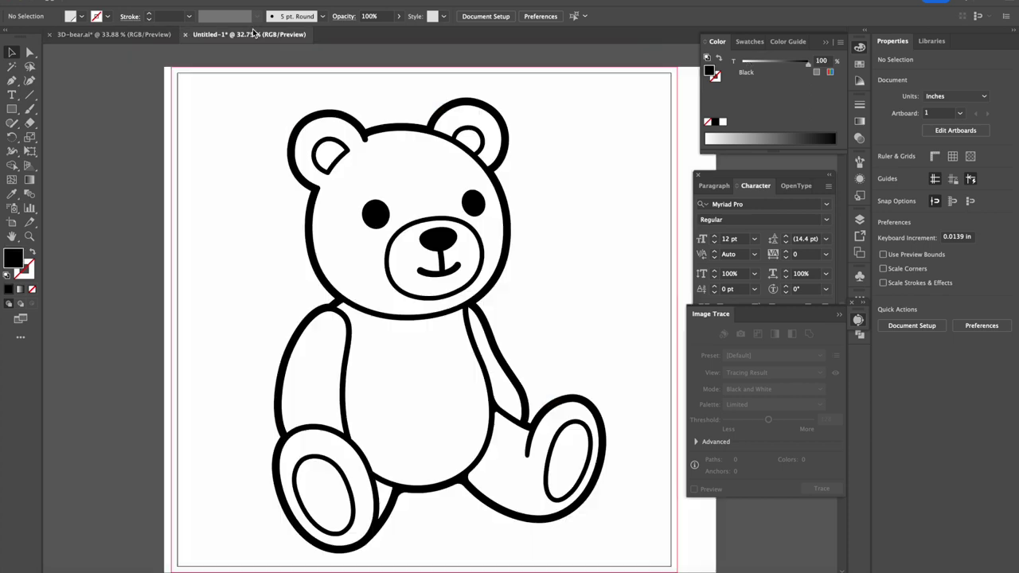
{"action": "scroll", "coordinate": [439, 163], "scroll_direction": "right", "scroll_amount": 3}
{"action": "scroll", "coordinate": [439, 163], "scroll_direction": "down", "scroll_amount": 1}
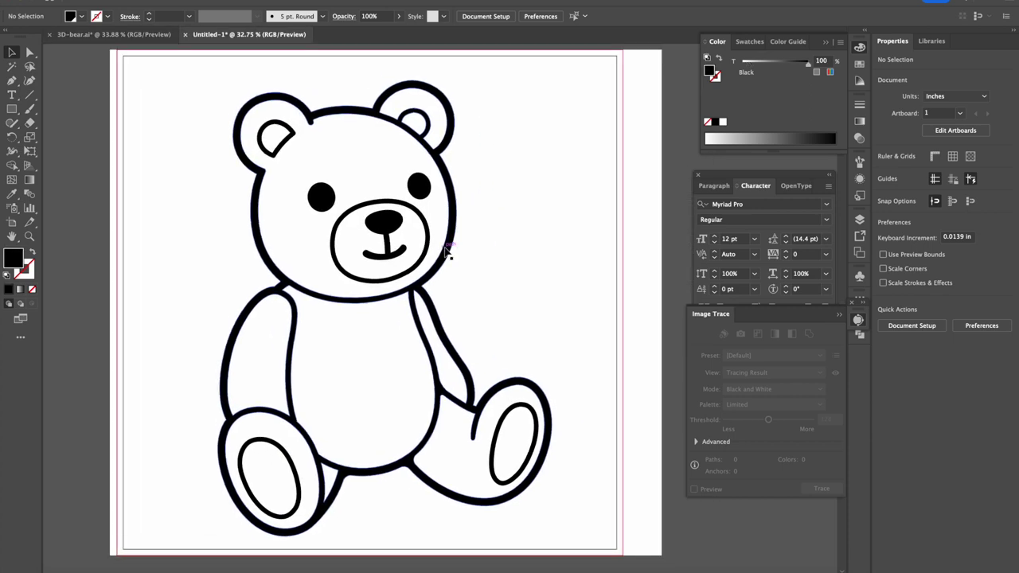
{"action": "left_click", "coordinate": [541, 257]}
{"action": "left_click_drag", "start_coordinate": [661, 303], "coordinate": [623, 303]}
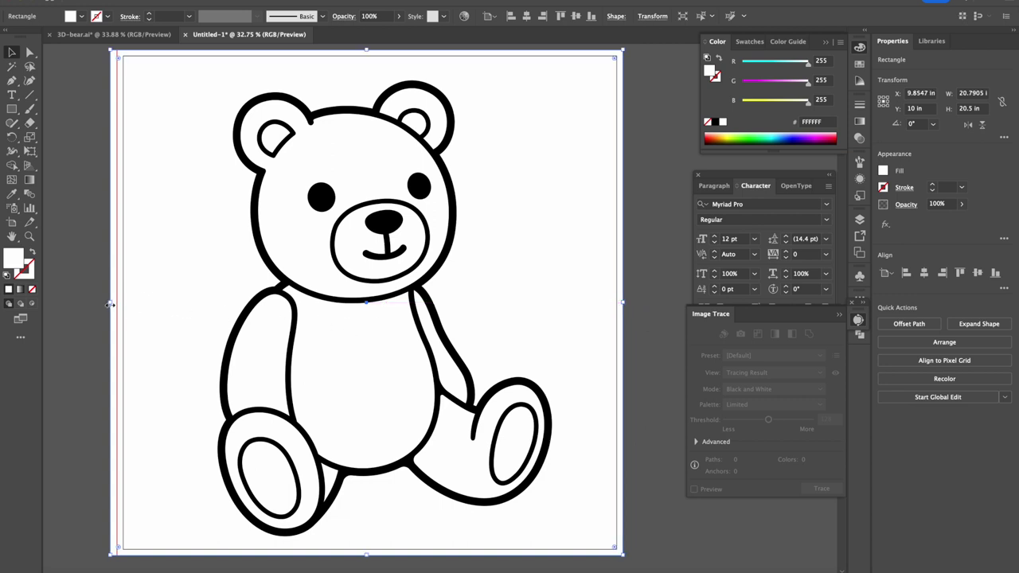
{"action": "left_click_drag", "start_coordinate": [112, 304], "coordinate": [117, 304]}
{"action": "scroll", "coordinate": [477, 295], "scroll_direction": "left", "scroll_amount": 2}
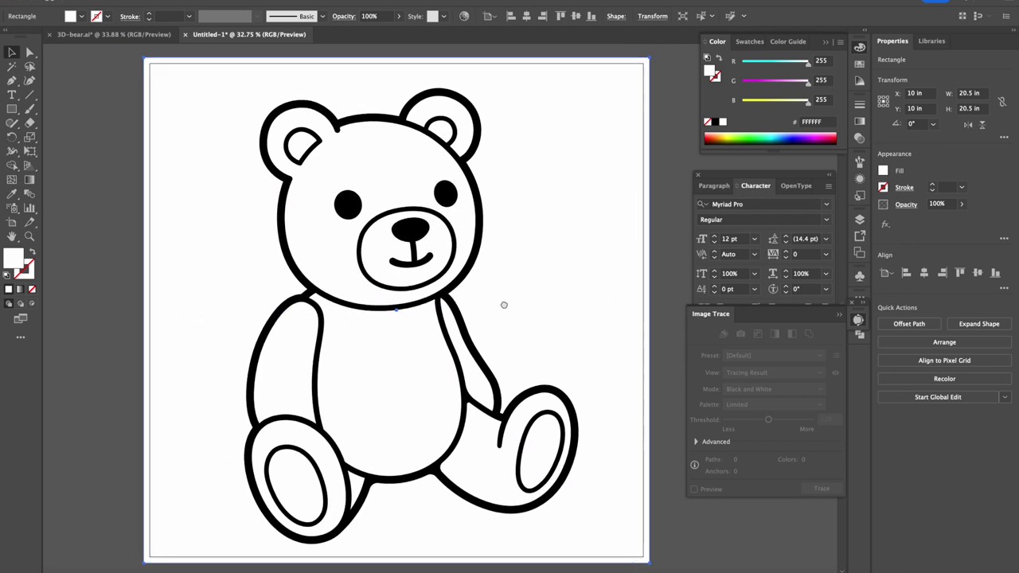
{"action": "left_click", "coordinate": [469, 282]}
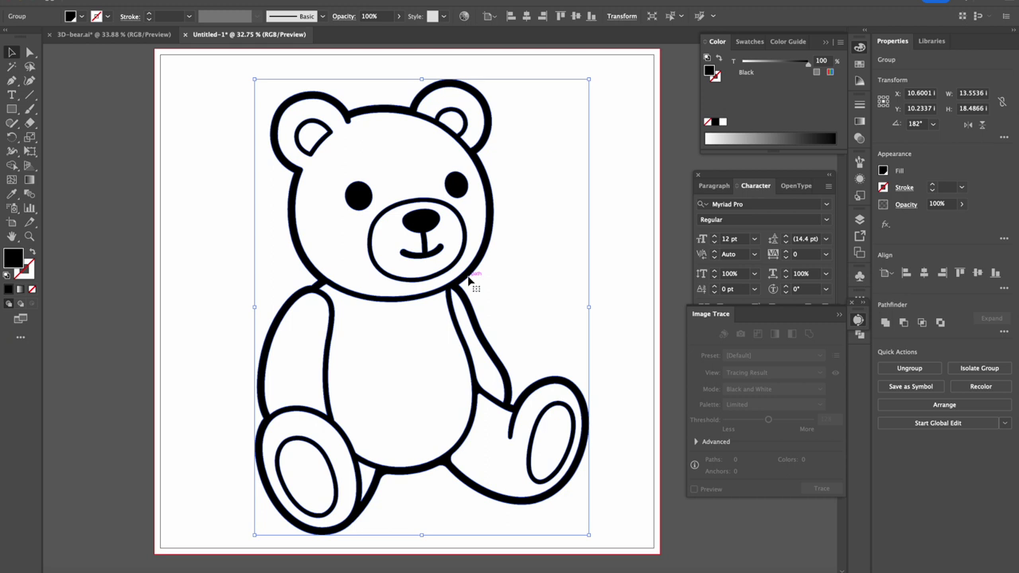
{"action": "left_click_drag", "start_coordinate": [468, 278], "coordinate": [491, 255]}
- Select the bear and background together and apply Pathfinder Divide
{"action": "left_click_drag", "start_coordinate": [139, 135], "coordinate": [386, 228]}
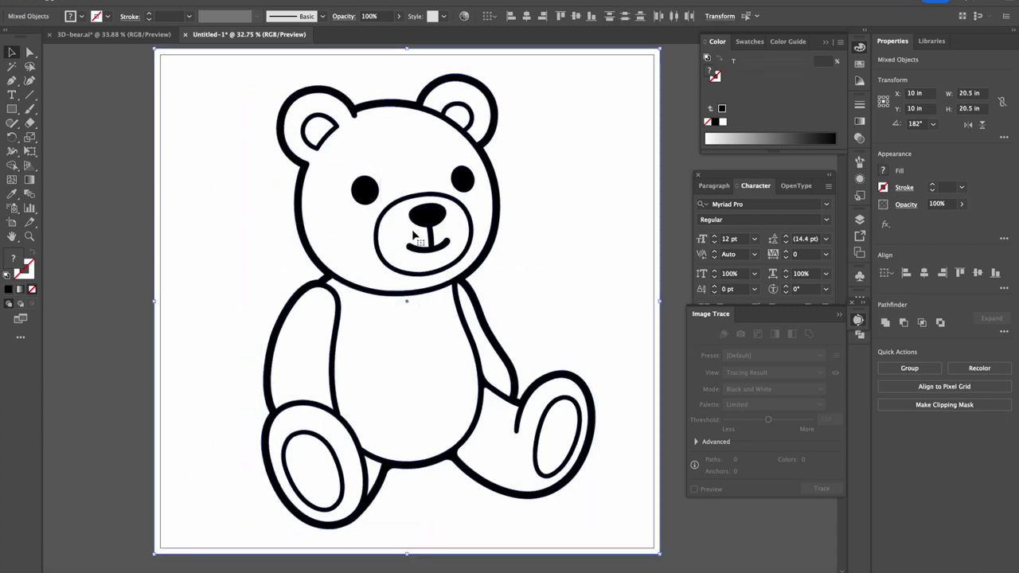
{"action": "left_click", "coordinate": [1008, 333]}
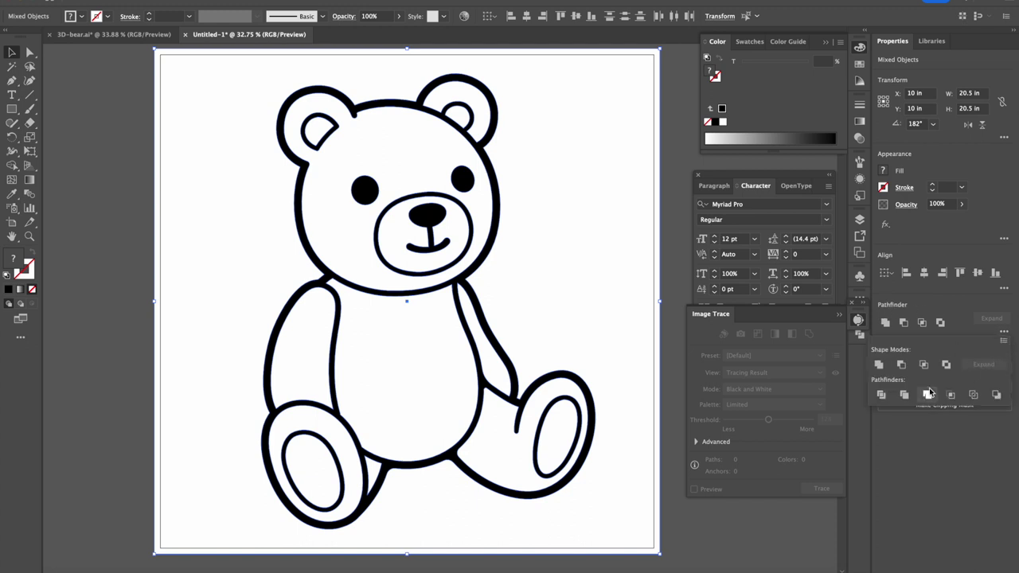
{"action": "left_click", "coordinate": [882, 394]}
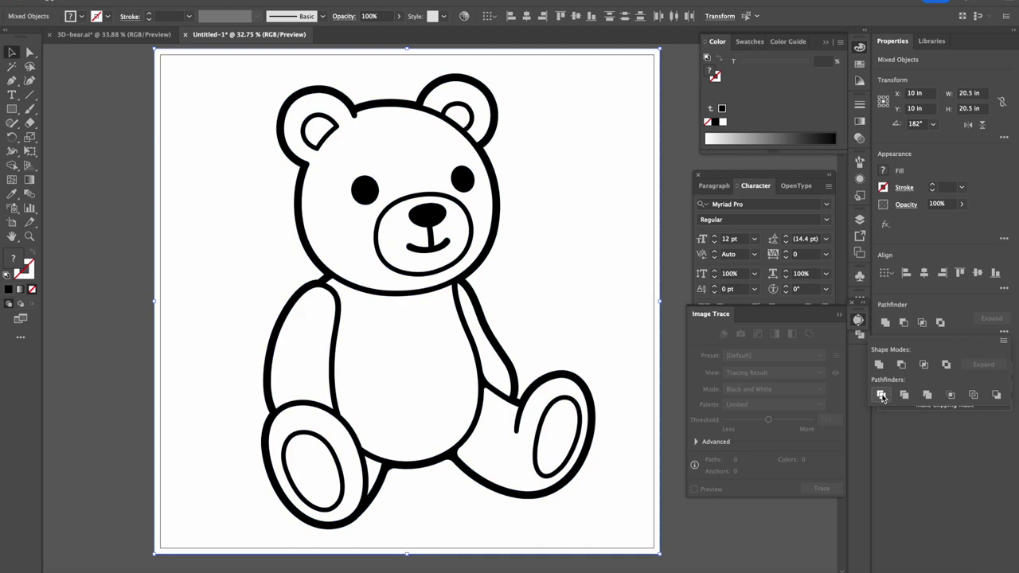
{"action": "left_click", "coordinate": [273, 268]}
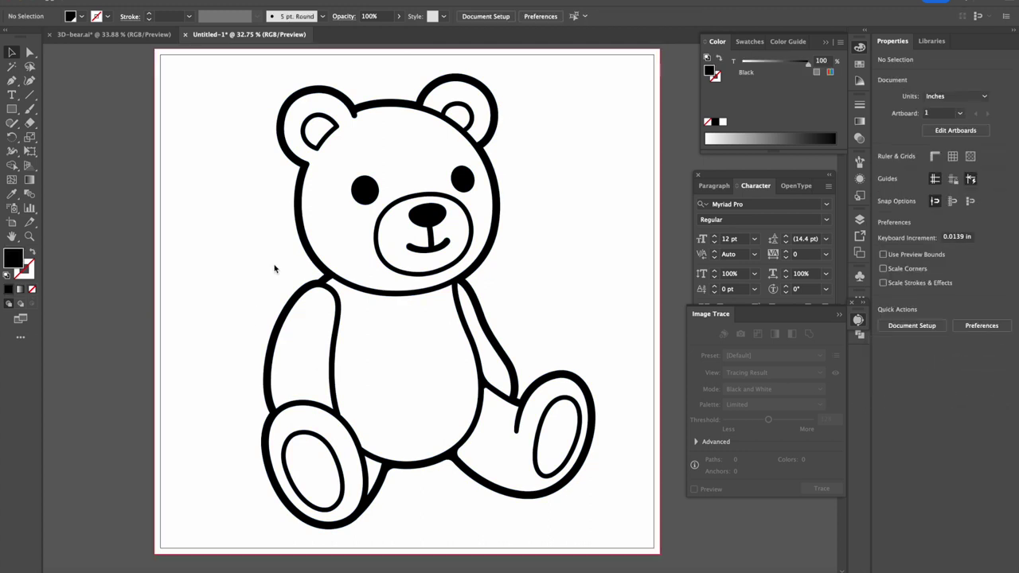
- Undo the Divide on the bear artwork and deselect everything
{"action": "left_click", "coordinate": [300, 258]}
{"action": "right_click", "coordinate": [304, 265]}
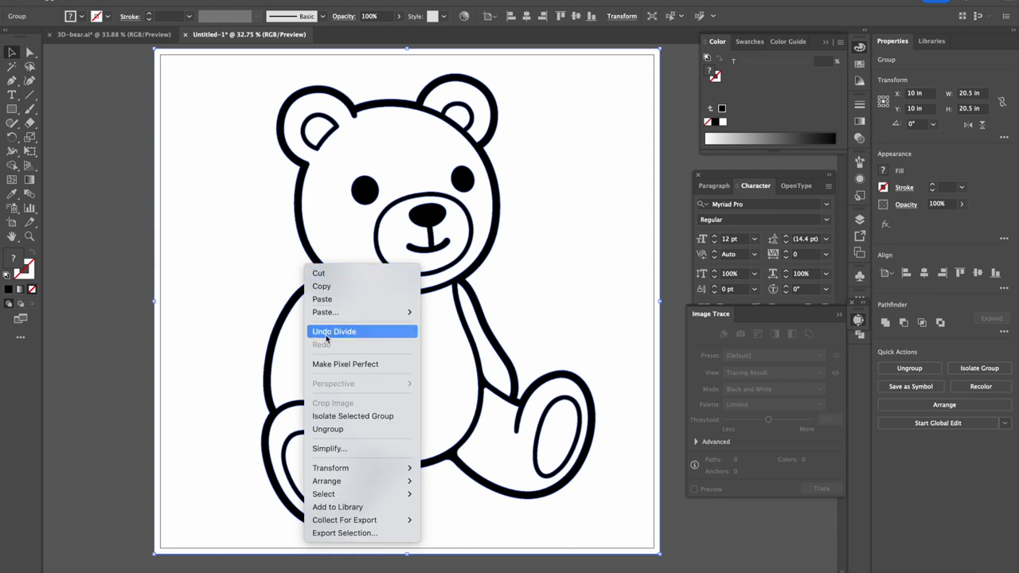
{"action": "left_click", "coordinate": [333, 430]}
{"action": "left_click", "coordinate": [178, 344]}
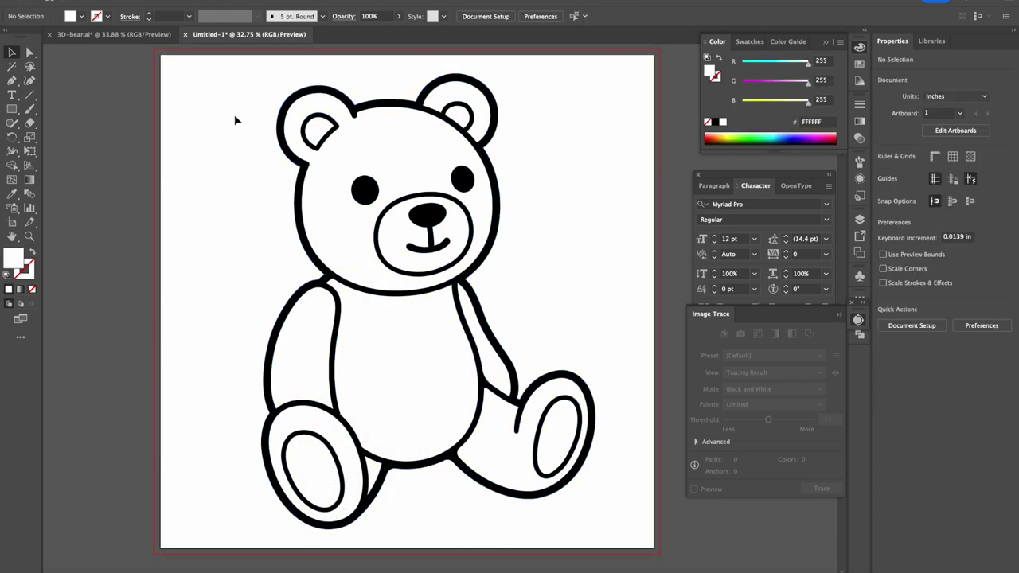
- Select all the bear's paths, move them off and back onto the artboard, and group them
{"action": "left_click_drag", "start_coordinate": [241, 63], "coordinate": [593, 555]}
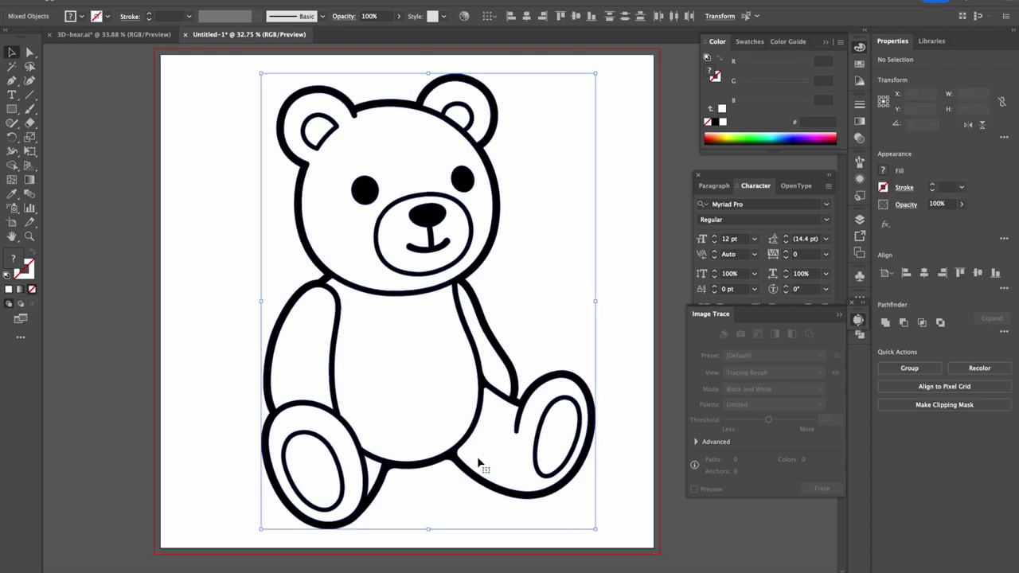
{"action": "scroll", "coordinate": [478, 460], "scroll_direction": "left", "scroll_amount": 5}
{"action": "left_click_drag", "start_coordinate": [613, 427], "coordinate": [307, 452]}
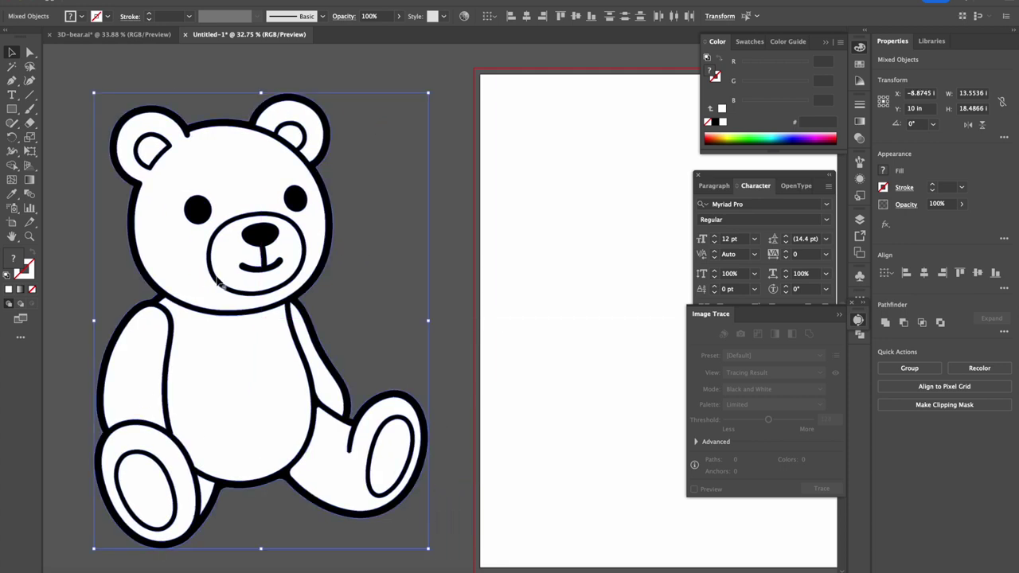
{"action": "left_click_drag", "start_coordinate": [325, 456], "coordinate": [492, 457]}
{"action": "scroll", "coordinate": [382, 436], "scroll_direction": "right", "scroll_amount": 10}
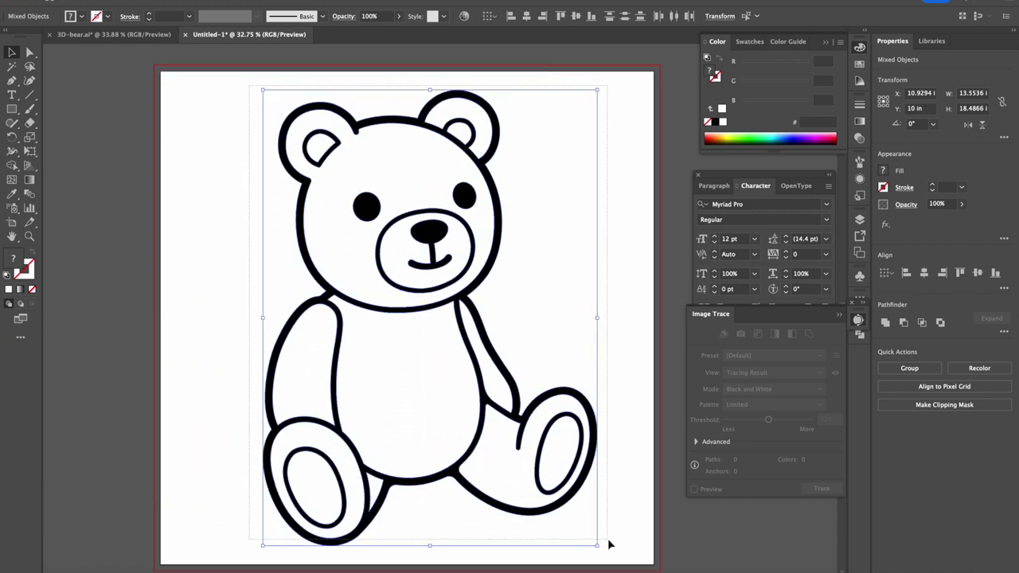
{"action": "scroll", "coordinate": [612, 545], "scroll_direction": "down", "scroll_amount": 1}
{"action": "key", "text": "ctrl+g"}
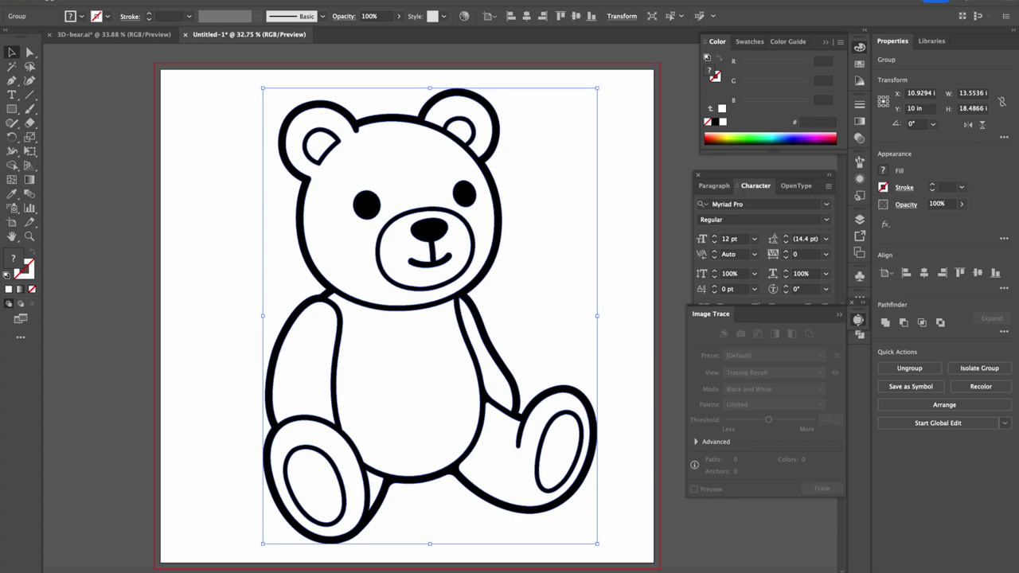
- Apply the Inflate 3D type to the bear group from the 3D and Materials panel
{"action": "left_click", "coordinate": [302, 0]}
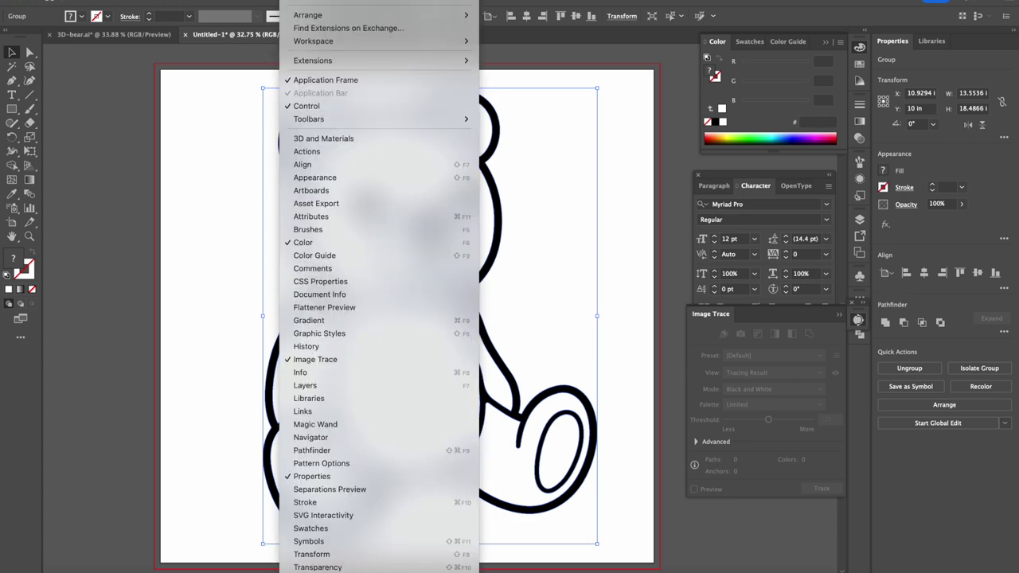
{"action": "left_click", "coordinate": [348, 141]}
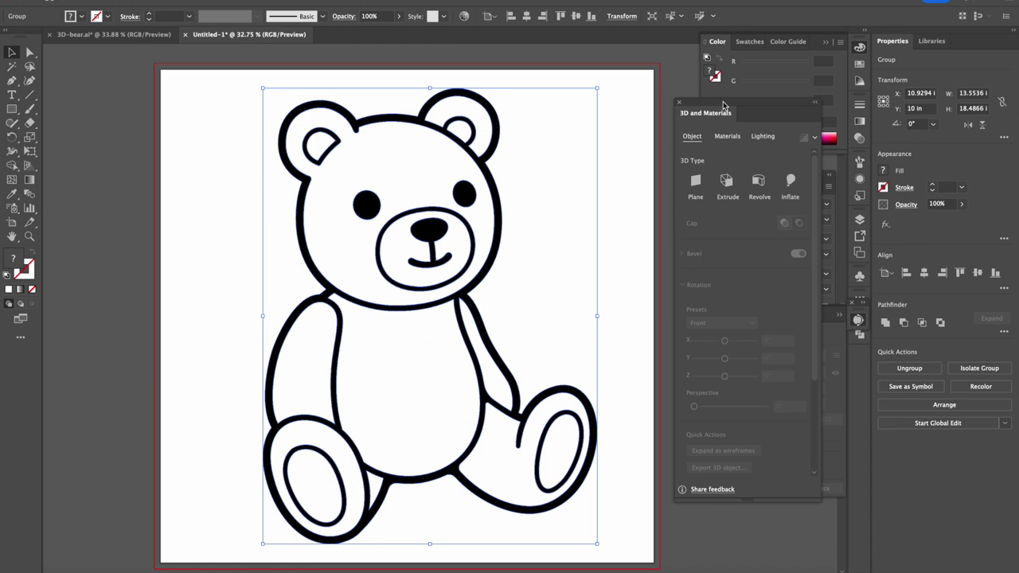
{"action": "left_click_drag", "start_coordinate": [720, 104], "coordinate": [715, 110]}
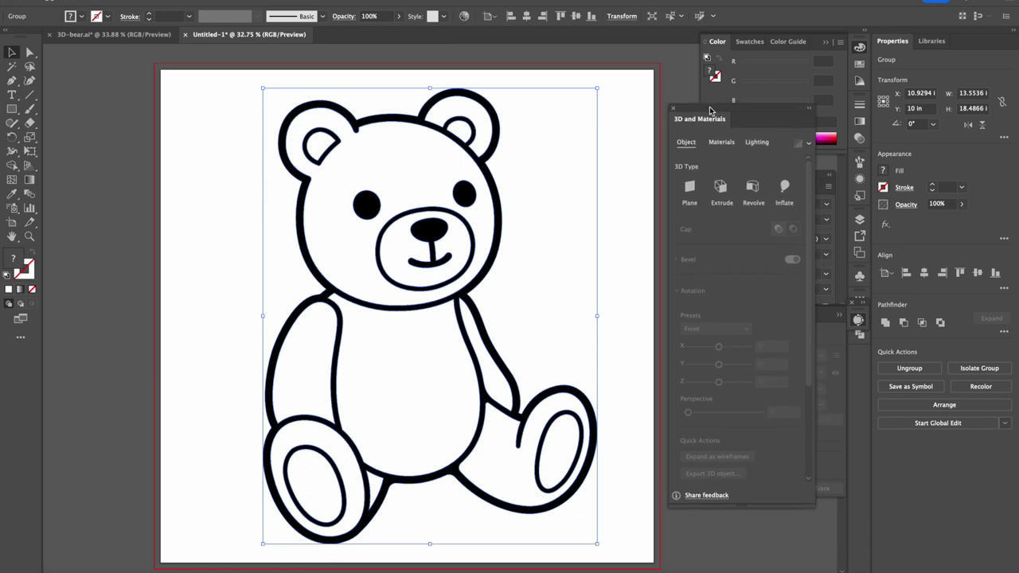
{"action": "left_click", "coordinate": [784, 188]}
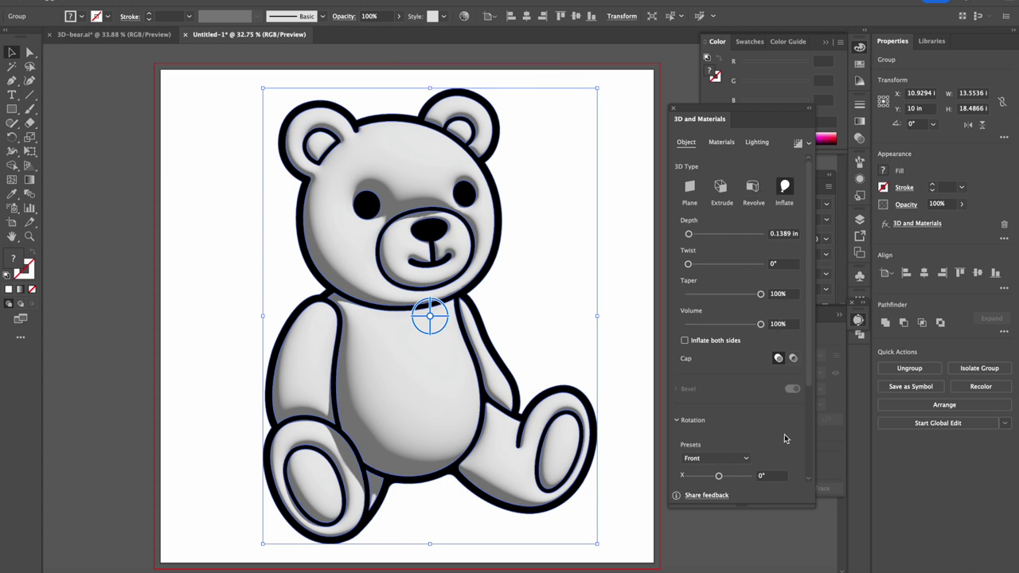
{"action": "scroll", "coordinate": [784, 436], "scroll_direction": "down", "scroll_amount": 3}
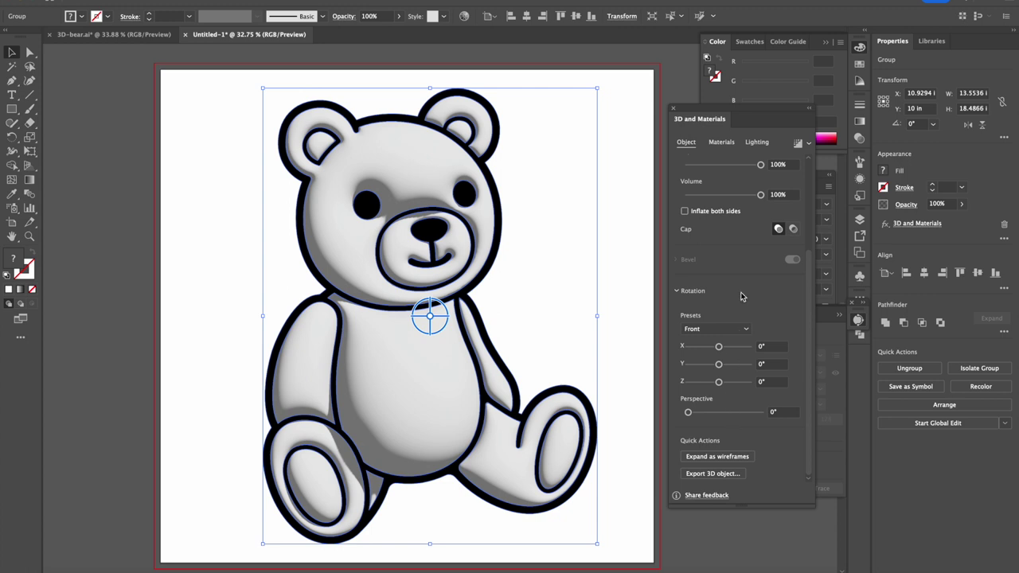
{"action": "scroll", "coordinate": [738, 318], "scroll_direction": "up", "scroll_amount": 3}
{"action": "left_click", "coordinate": [762, 144]}
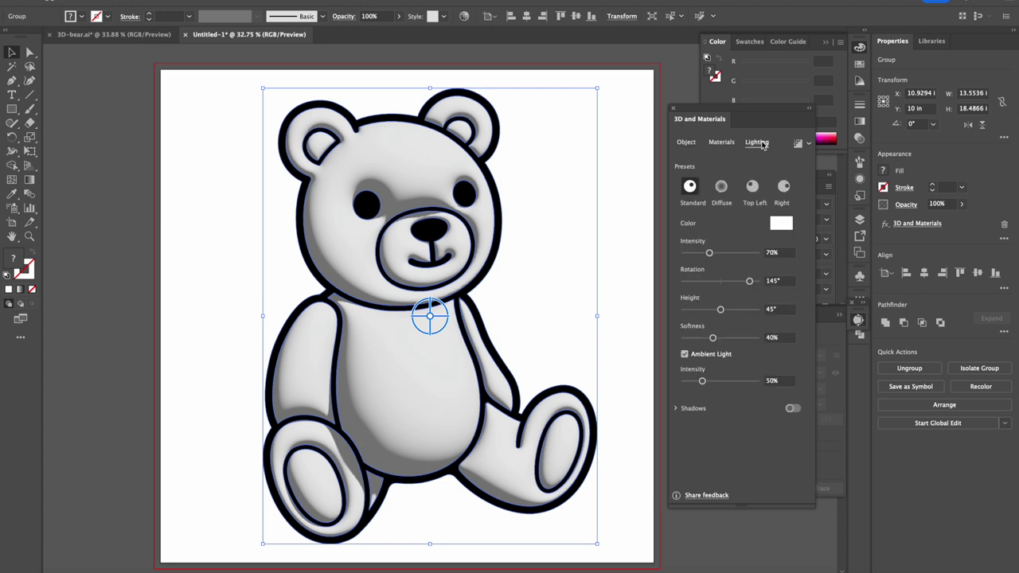
- Apply the Diffuse lighting preset with 35% intensity, keeping the light rotation at 145°
{"action": "left_click", "coordinate": [721, 188]}
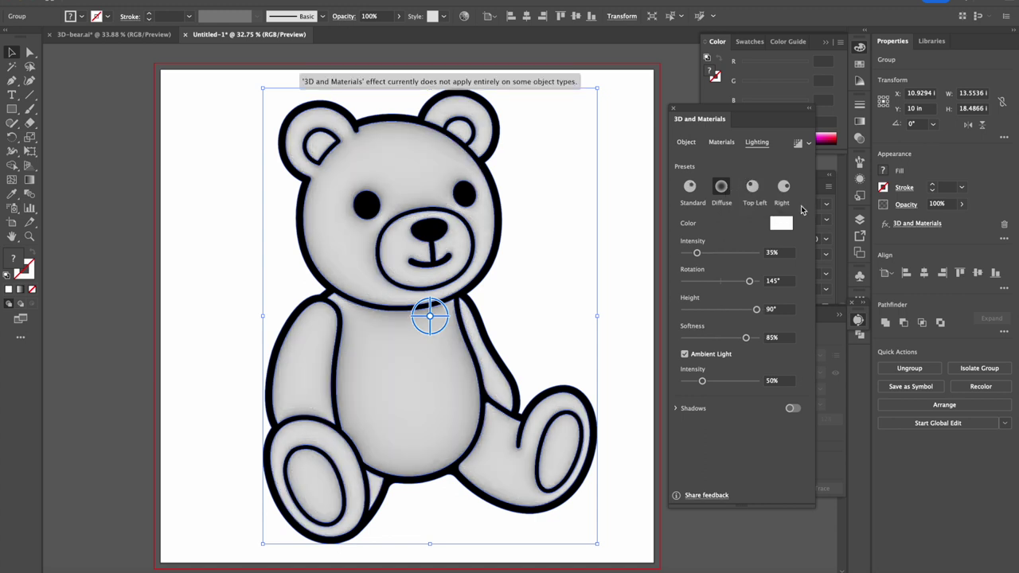
{"action": "left_click", "coordinate": [778, 227]}
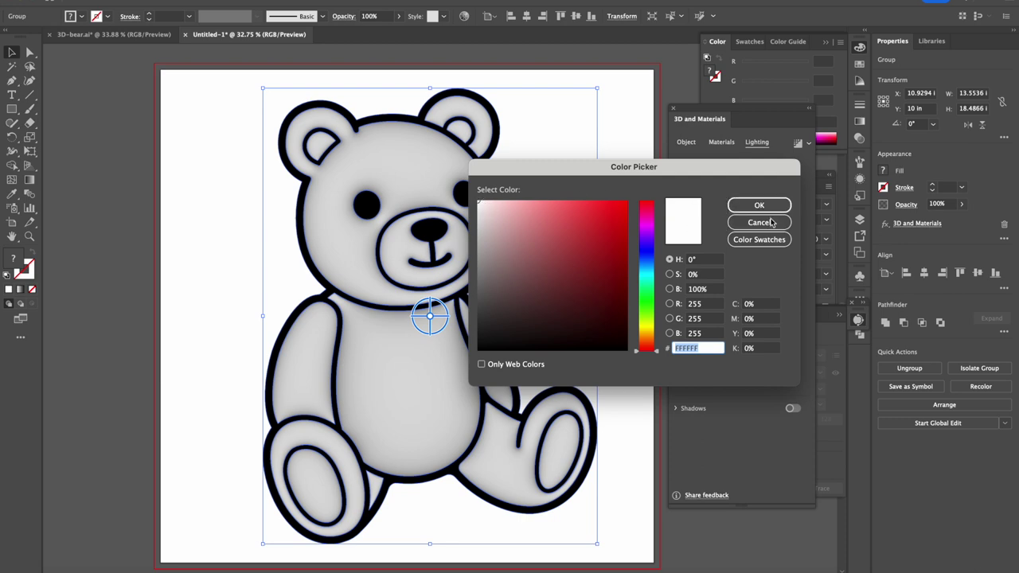
{"action": "left_click", "coordinate": [769, 223]}
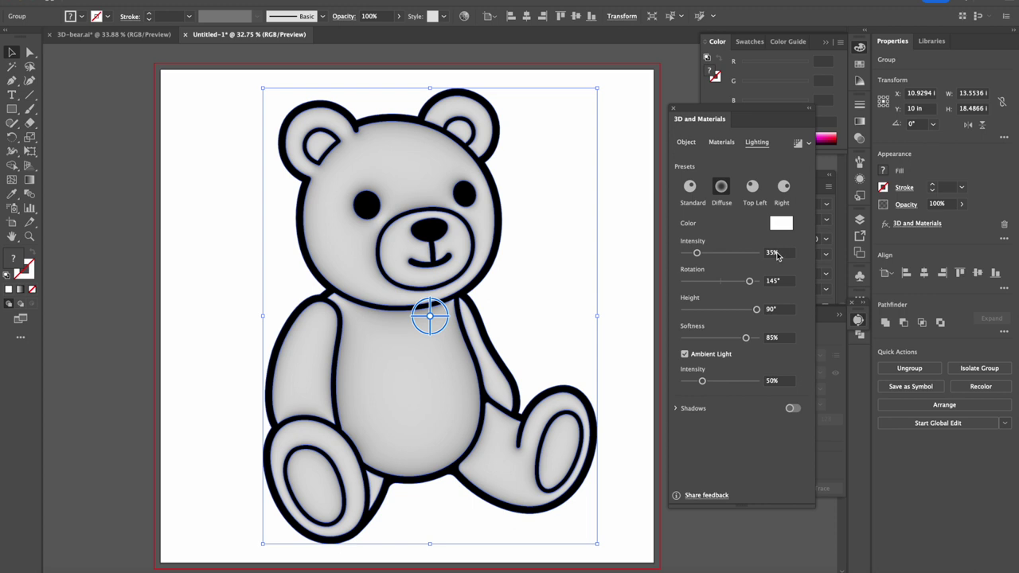
{"action": "left_click", "coordinate": [786, 256]}
{"action": "type", "text": "35"}
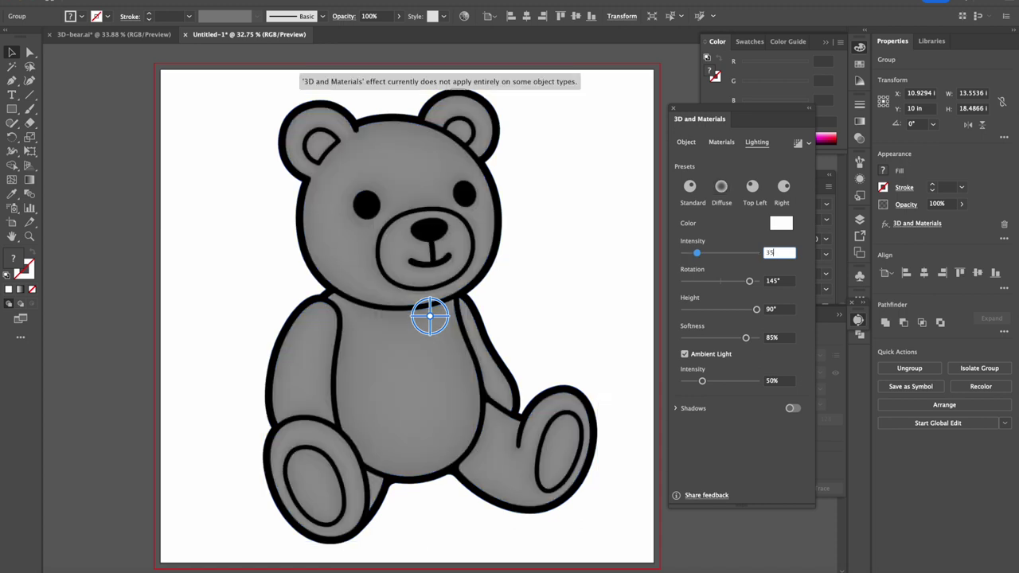
{"action": "key", "text": "Return"}
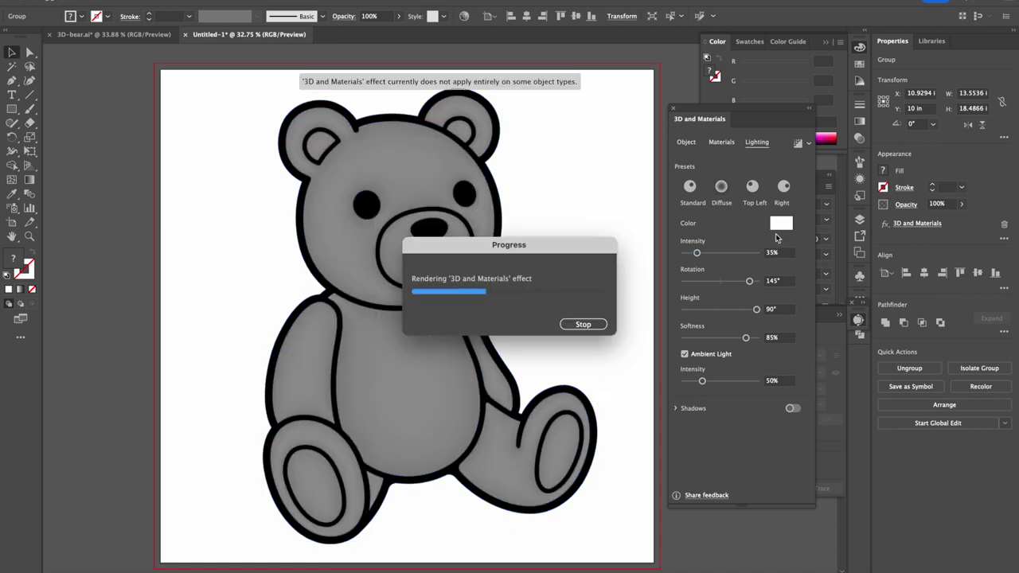
{"action": "left_click", "coordinate": [776, 282]}
{"action": "key", "text": "Return"}
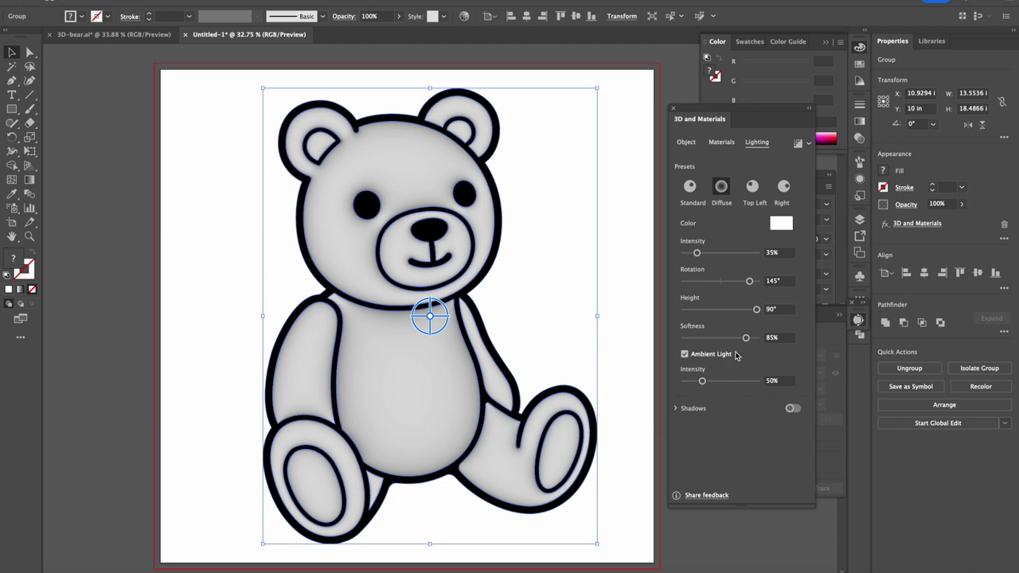
{"action": "left_click", "coordinate": [721, 143]}
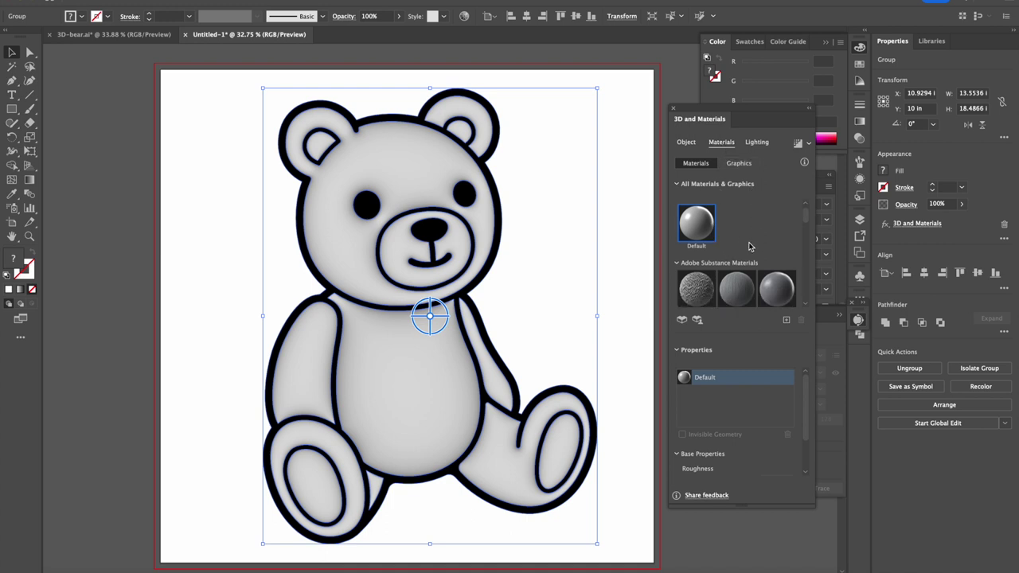
- Apply the Gingham Print Fabric material from Adobe Substance Materials to the bear
{"action": "scroll", "coordinate": [747, 253], "scroll_direction": "down", "scroll_amount": 3}
{"action": "scroll", "coordinate": [747, 253], "scroll_direction": "down", "scroll_amount": 1}
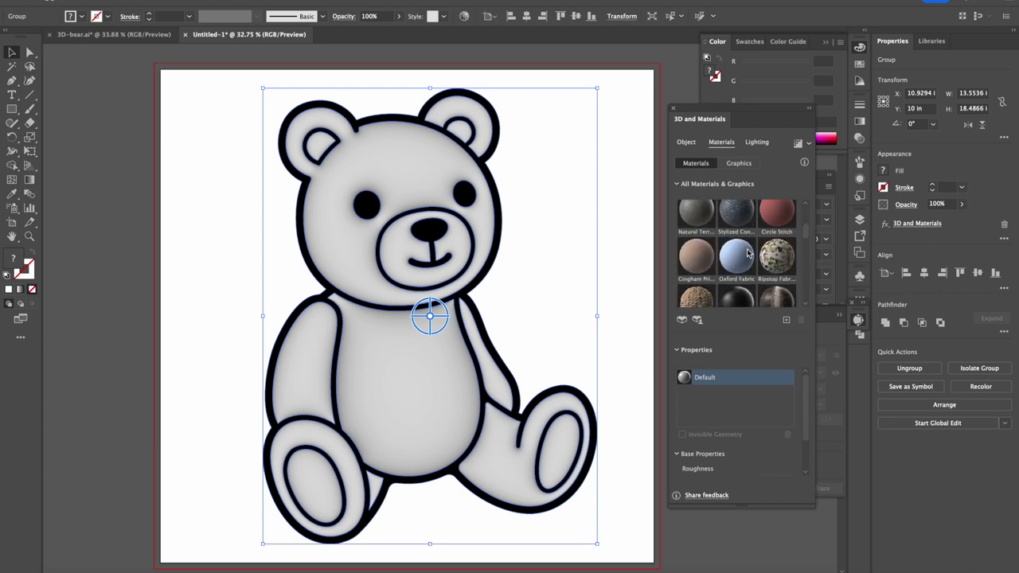
{"action": "left_click", "coordinate": [694, 261]}
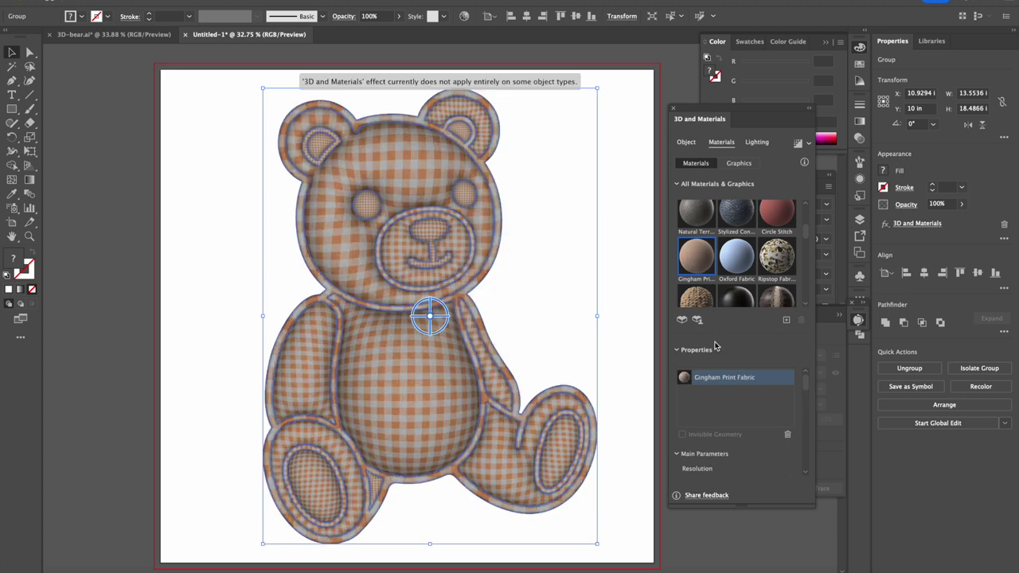
{"action": "scroll", "coordinate": [729, 406], "scroll_direction": "down", "scroll_amount": 3}
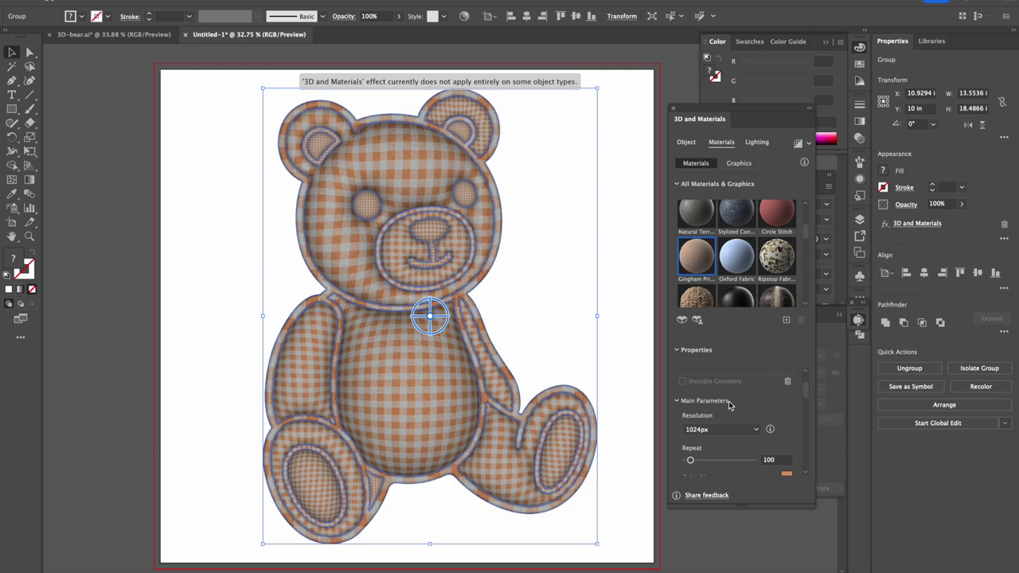
{"action": "scroll", "coordinate": [780, 412], "scroll_direction": "down", "scroll_amount": 1}
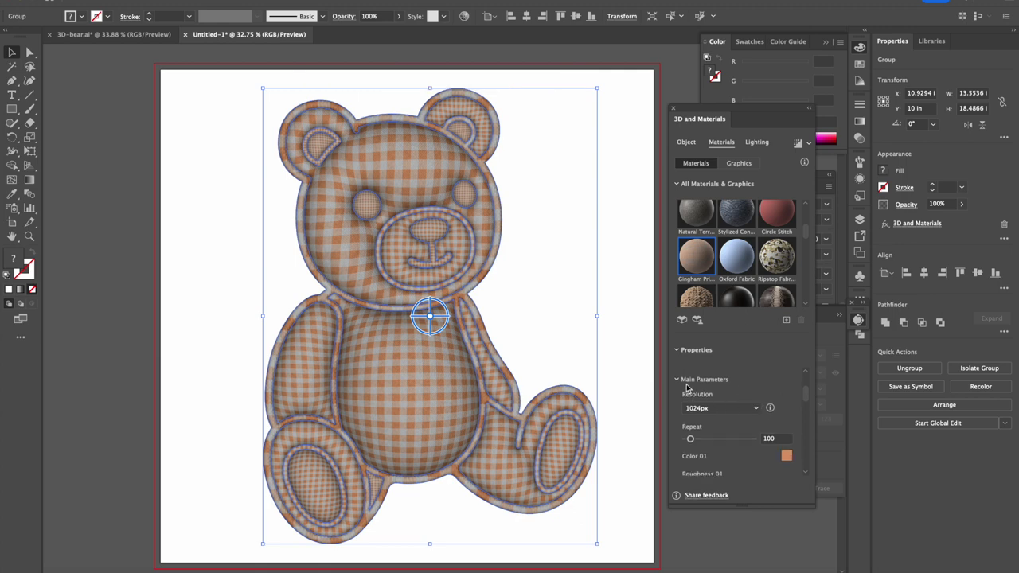
{"action": "scroll", "coordinate": [797, 402], "scroll_direction": "down", "scroll_amount": 2}
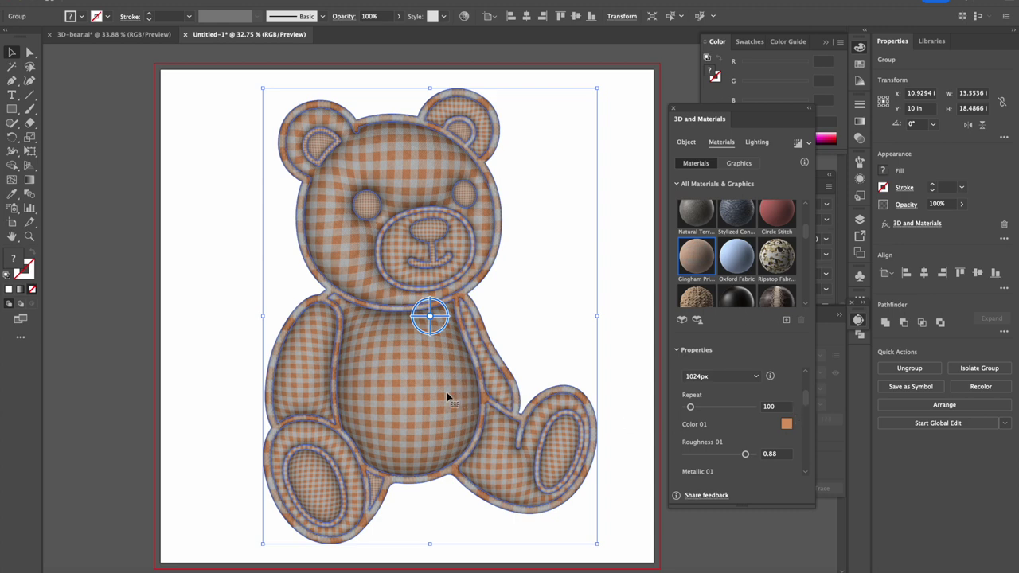
- Set the gingham Color 01 to brighter orange F49D62 and adjust the pattern Repeat slider
{"action": "left_click", "coordinate": [788, 427]}
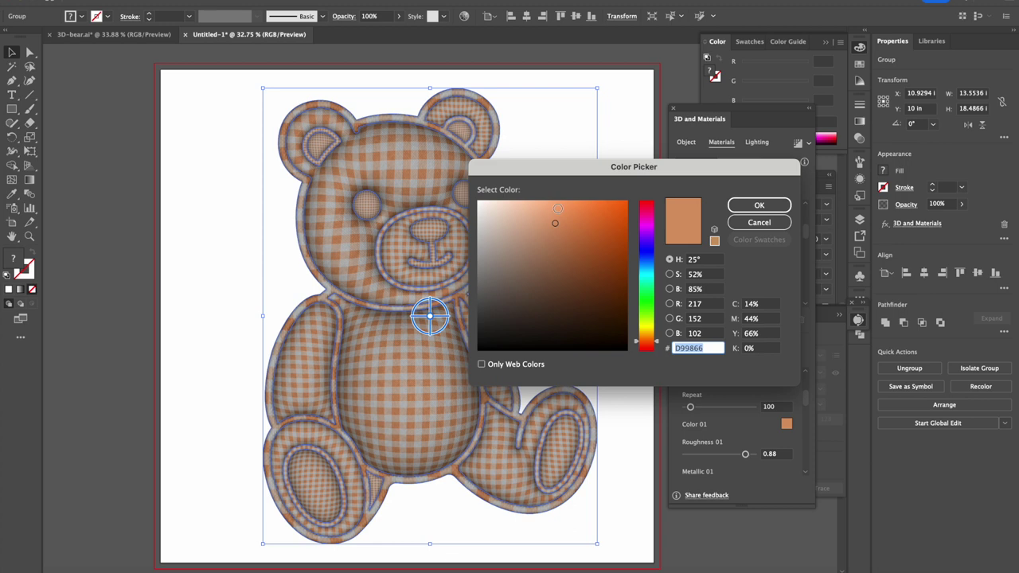
{"action": "left_click", "coordinate": [557, 209]}
{"action": "left_click", "coordinate": [548, 206]}
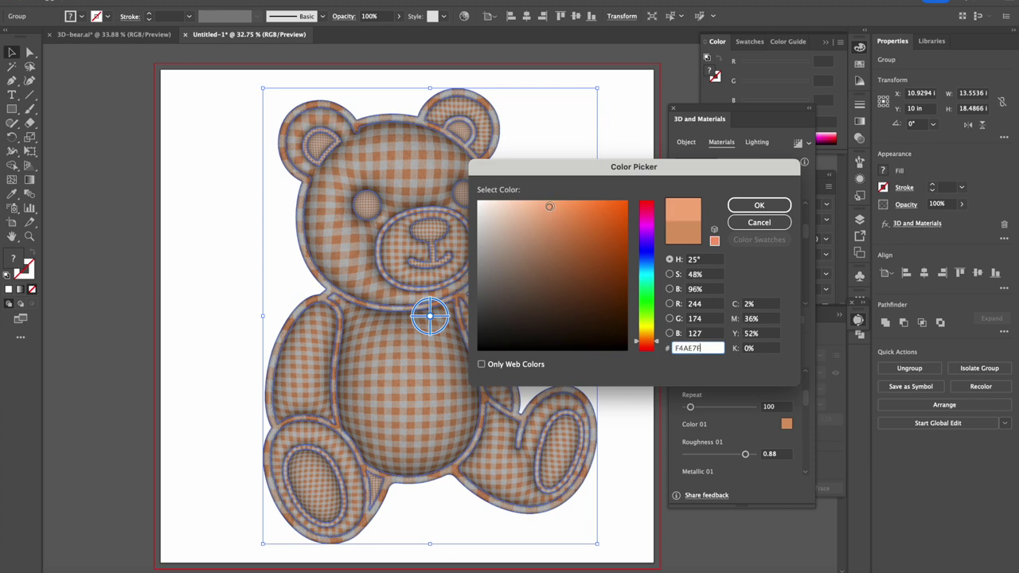
{"action": "left_click", "coordinate": [758, 206]}
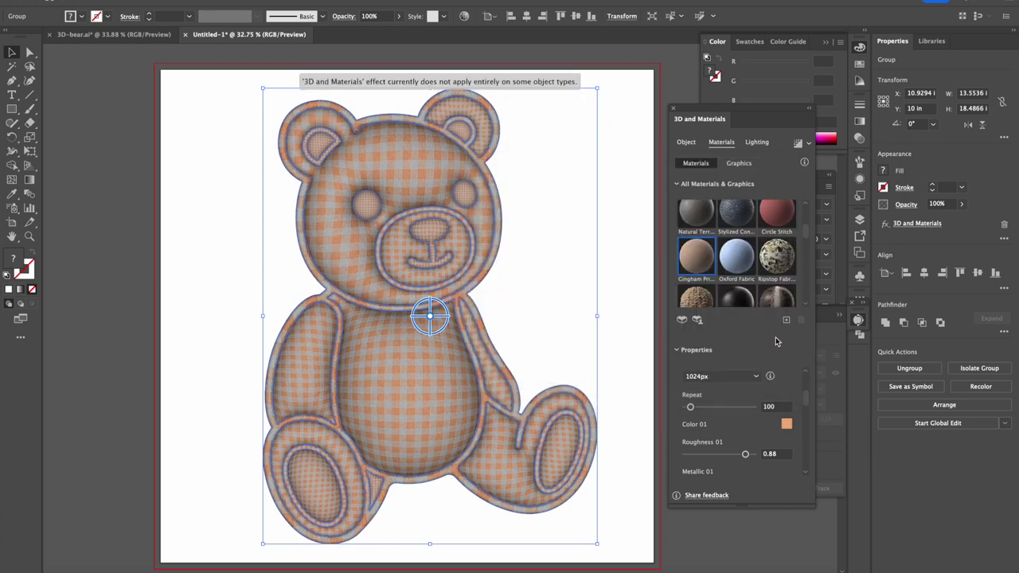
{"action": "left_click", "coordinate": [786, 423]}
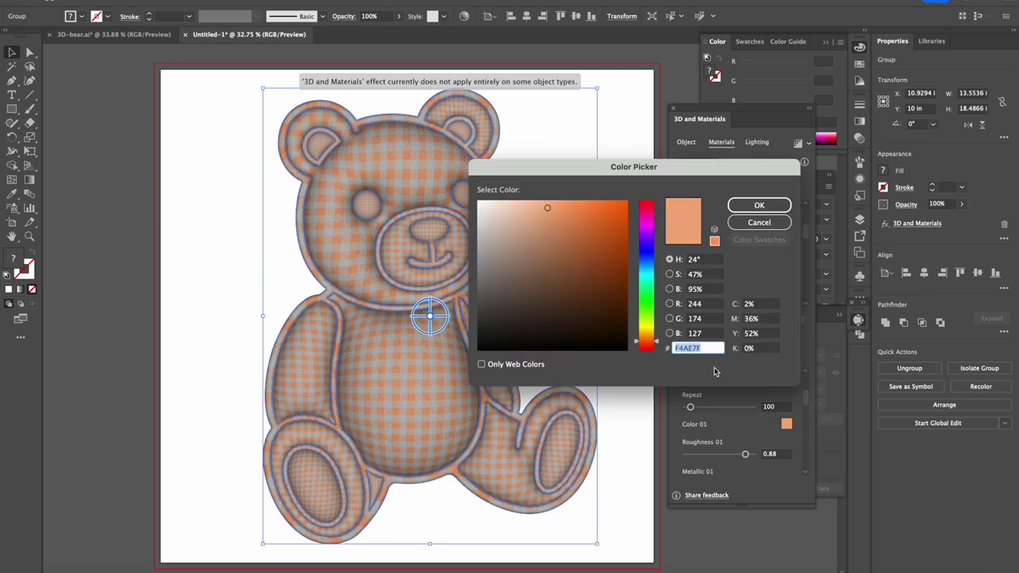
{"action": "left_click", "coordinate": [567, 206]}
{"action": "left_click", "coordinate": [760, 205]}
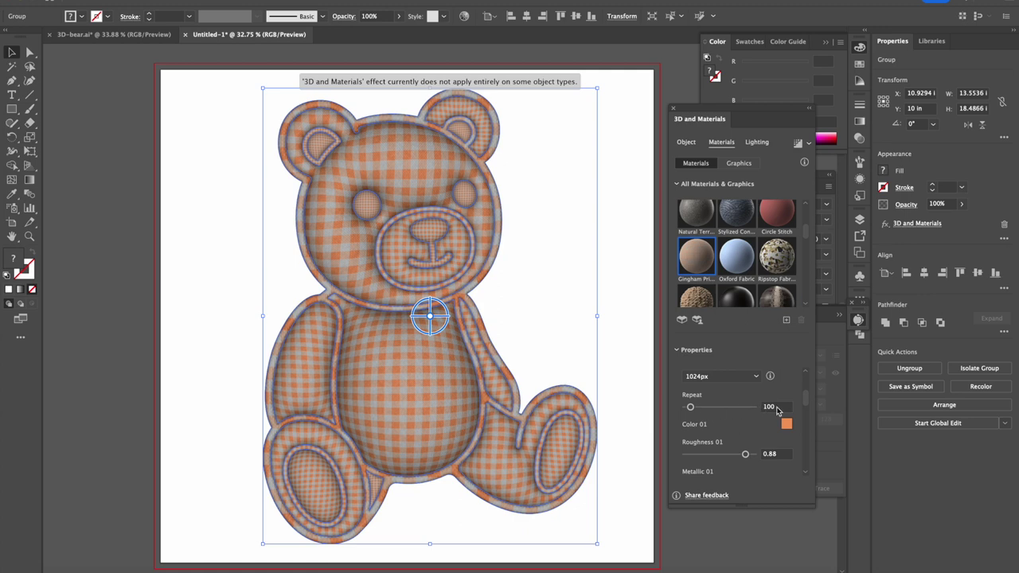
{"action": "left_click_drag", "start_coordinate": [690, 409], "coordinate": [694, 410]}
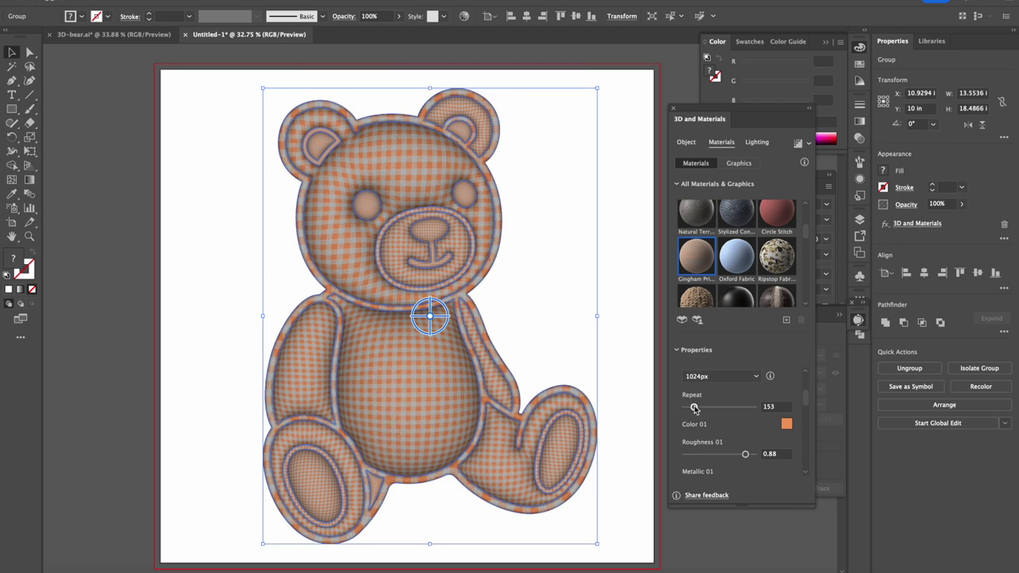
{"action": "left_click_drag", "start_coordinate": [694, 407], "coordinate": [689, 408]}
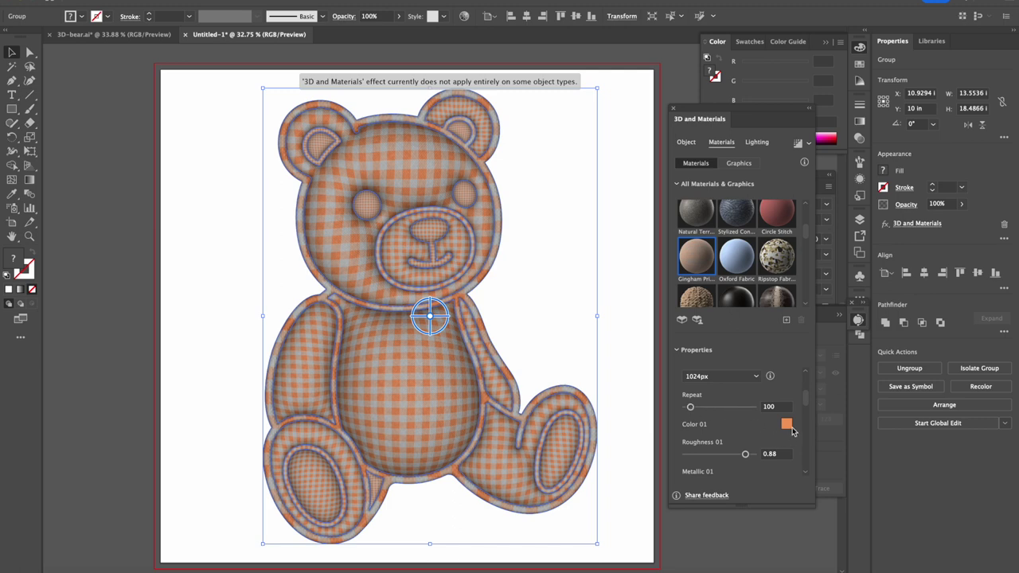
- Lower fabric Roughness to 0.64 and set Metallic to 0.07, keeping the light grey second colour
{"action": "scroll", "coordinate": [803, 401], "scroll_direction": "down", "scroll_amount": 3}
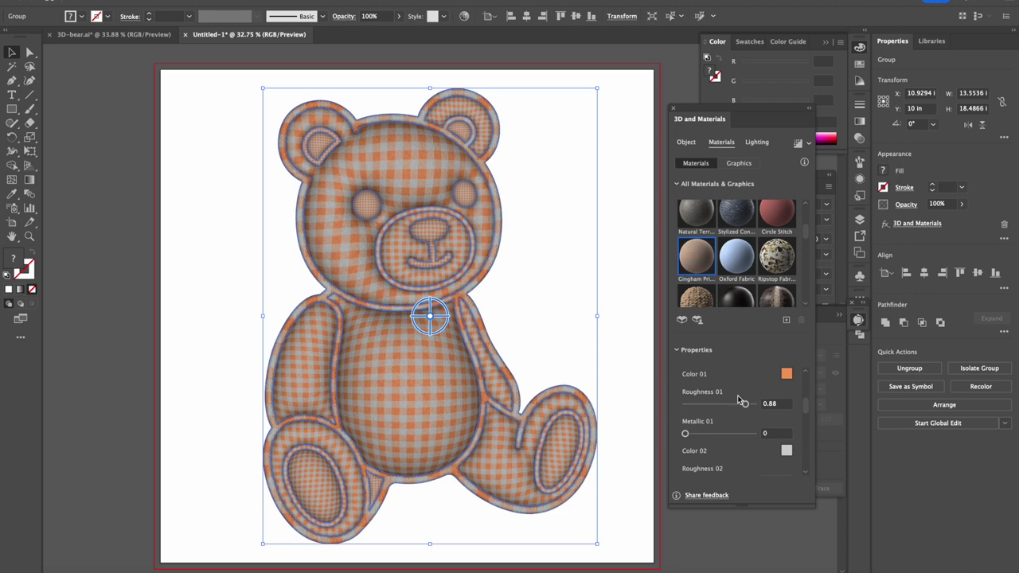
{"action": "left_click_drag", "start_coordinate": [742, 402], "coordinate": [731, 407]}
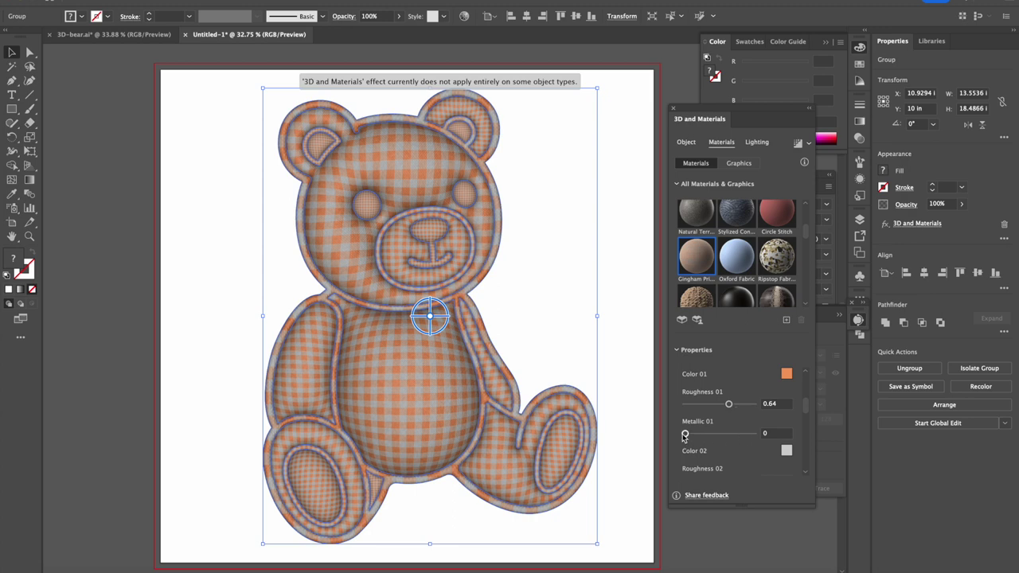
{"action": "left_click_drag", "start_coordinate": [684, 435], "coordinate": [688, 435]}
{"action": "scroll", "coordinate": [806, 406], "scroll_direction": "down", "scroll_amount": 2}
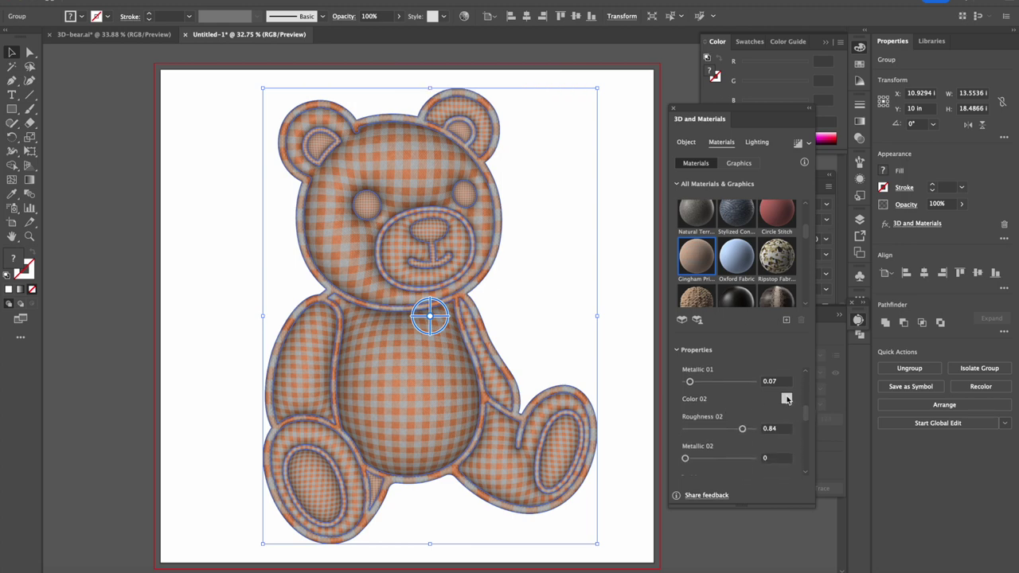
{"action": "left_click", "coordinate": [786, 398]}
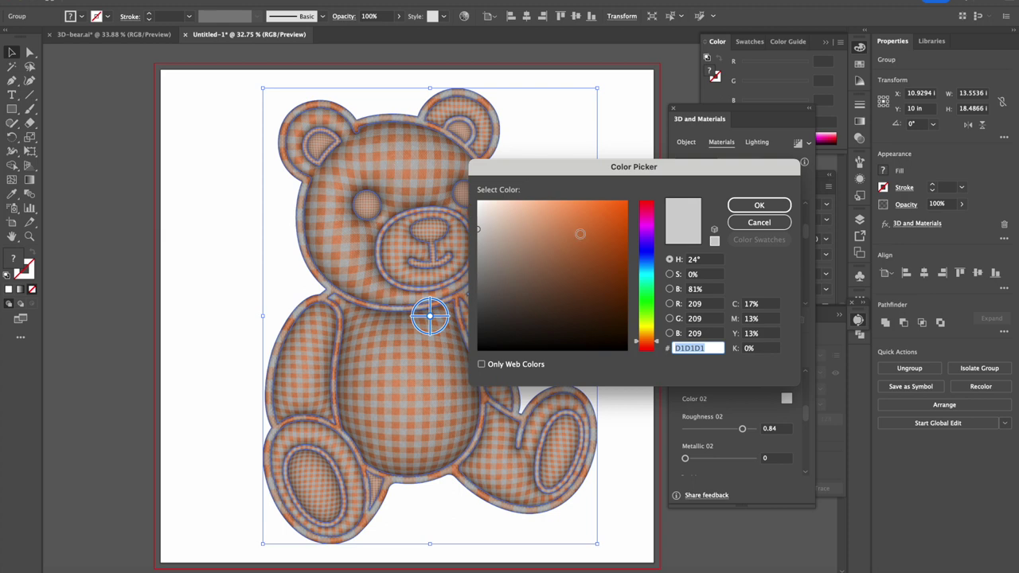
{"action": "left_click", "coordinate": [757, 207]}
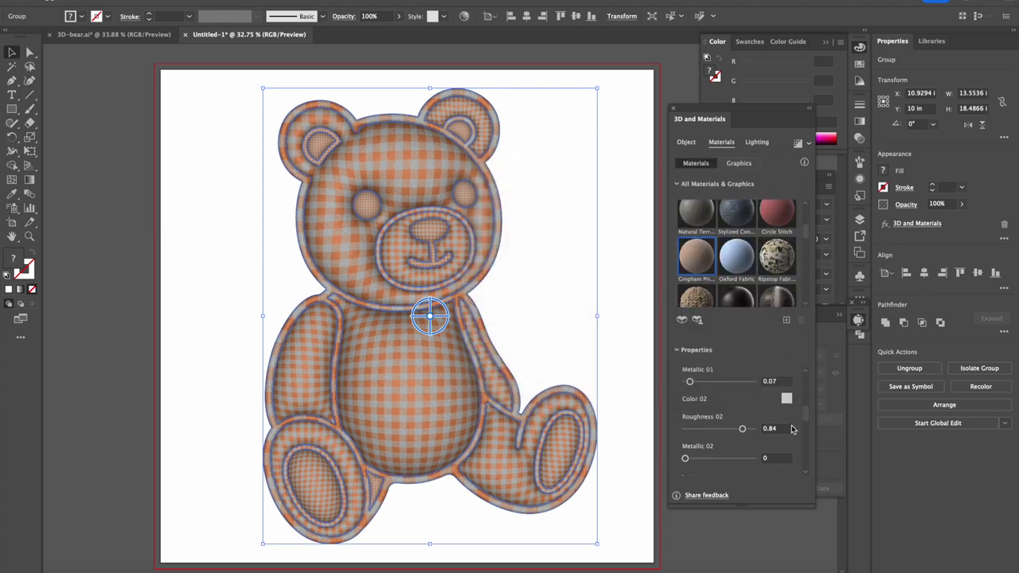
- Set luminosity 0.47, contrast 0.13 and saturation 0.53, resetting hue shift to 0
{"action": "left_click_drag", "start_coordinate": [807, 414], "coordinate": [807, 417]}
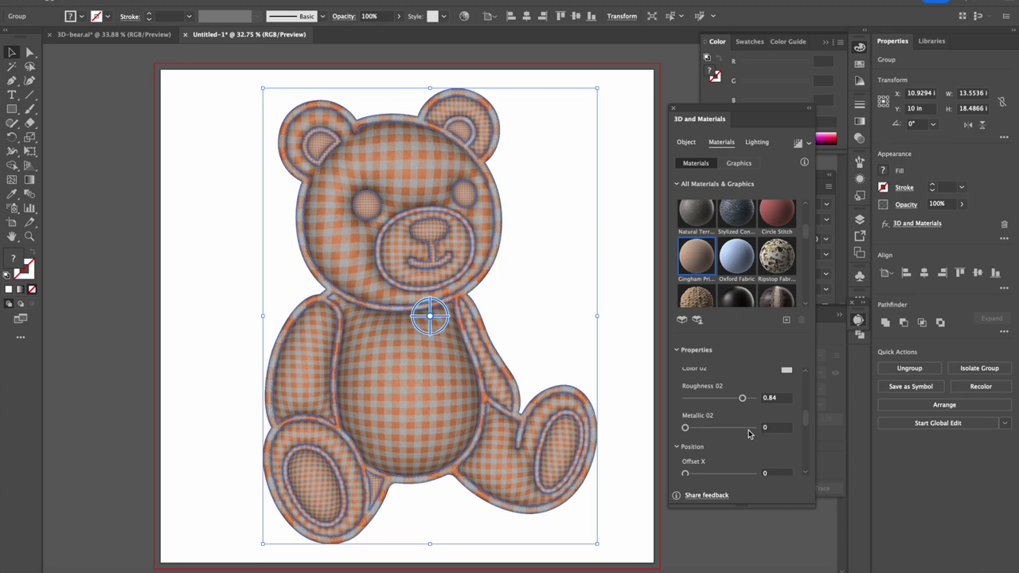
{"action": "left_click_drag", "start_coordinate": [806, 415], "coordinate": [806, 427]}
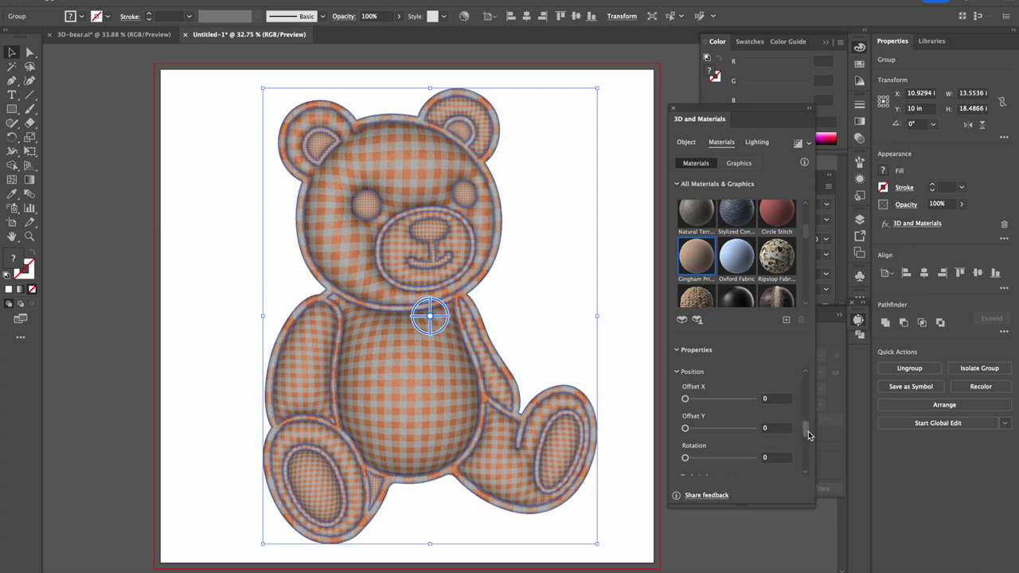
{"action": "left_click_drag", "start_coordinate": [808, 431], "coordinate": [807, 444]}
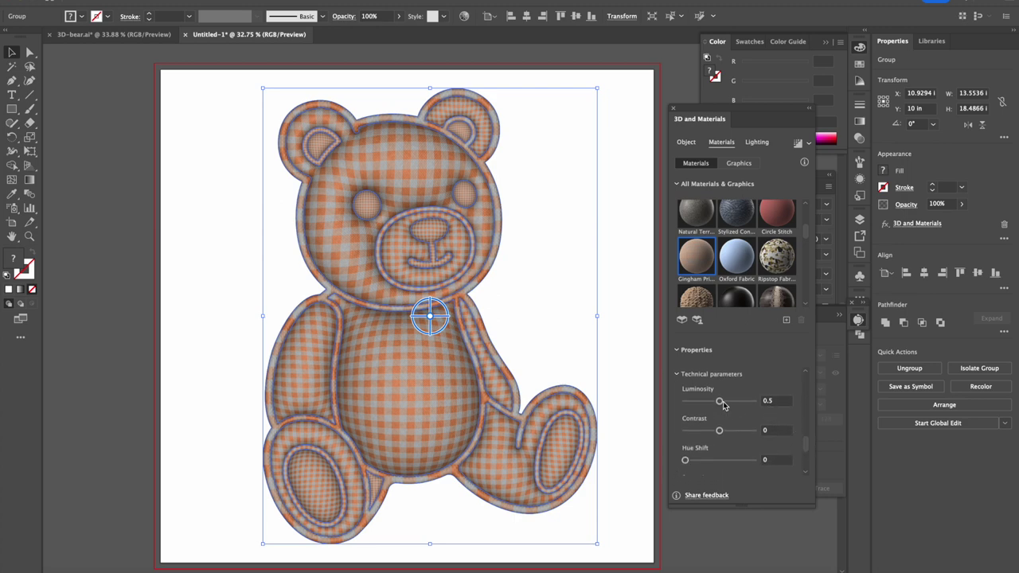
{"action": "left_click_drag", "start_coordinate": [720, 401], "coordinate": [718, 402]}
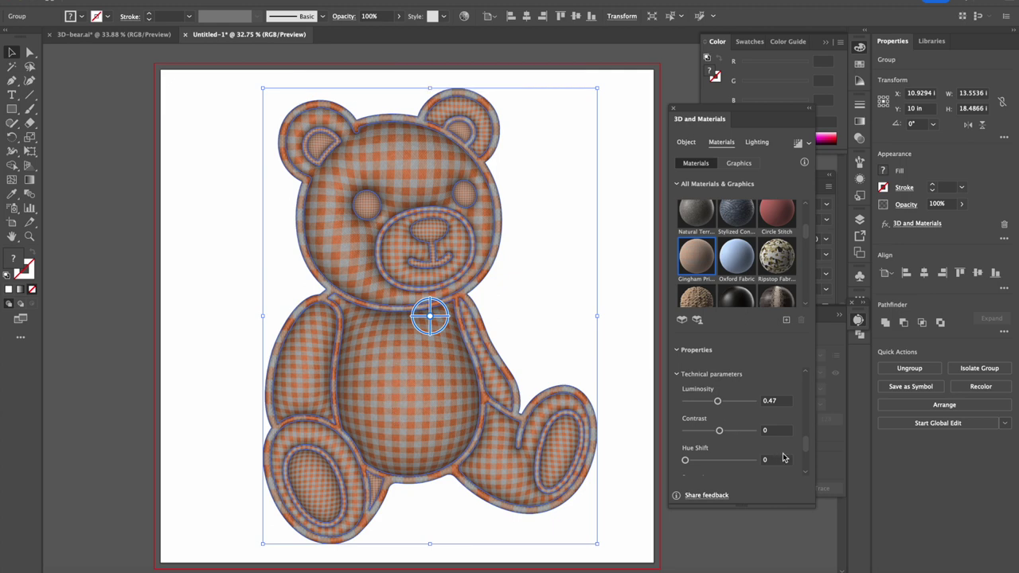
{"action": "left_click_drag", "start_coordinate": [720, 431], "coordinate": [727, 434]}
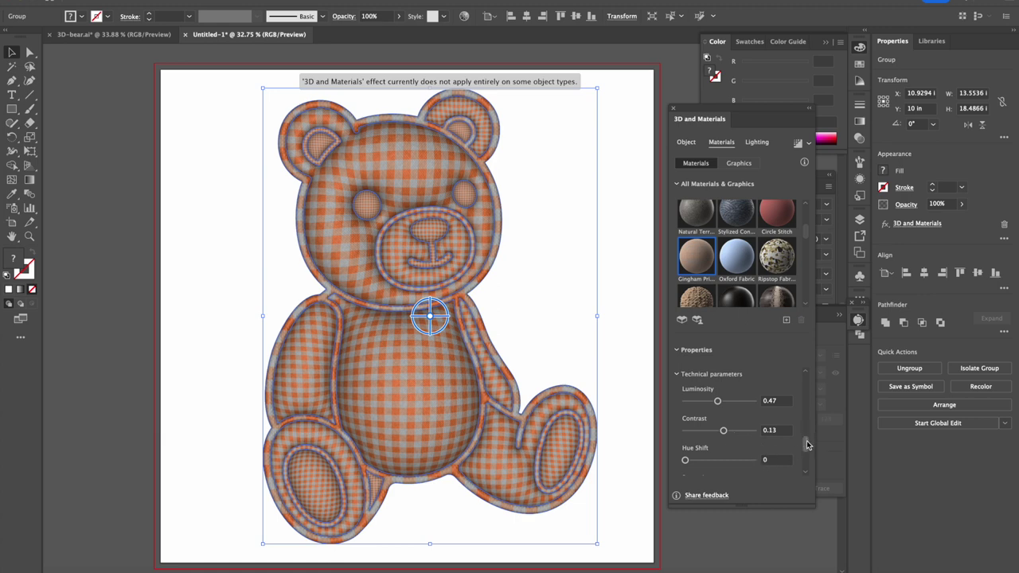
{"action": "left_click_drag", "start_coordinate": [807, 440], "coordinate": [807, 449]}
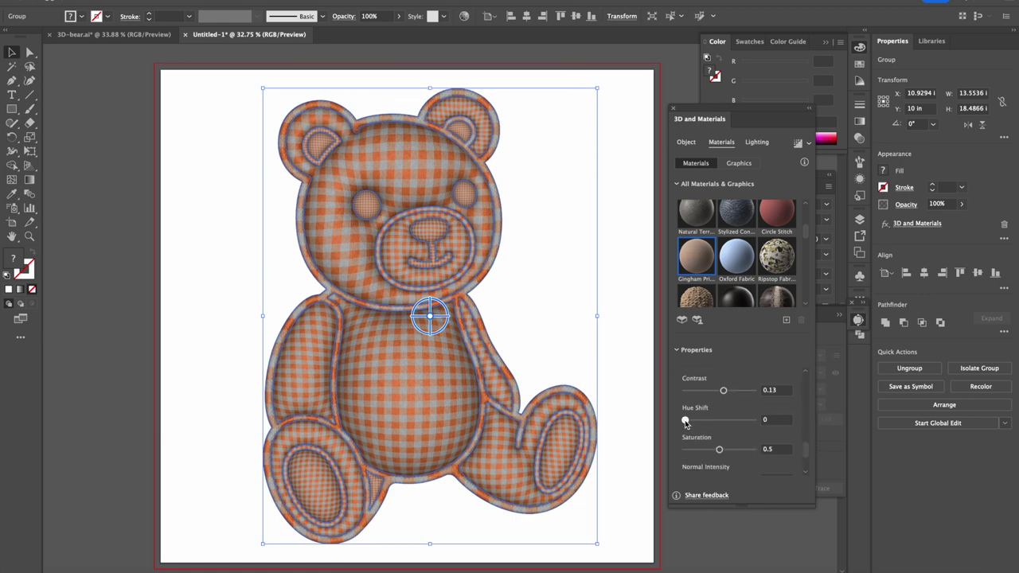
{"action": "left_click_drag", "start_coordinate": [684, 420], "coordinate": [702, 423]}
{"action": "left_click_drag", "start_coordinate": [702, 422], "coordinate": [654, 426]}
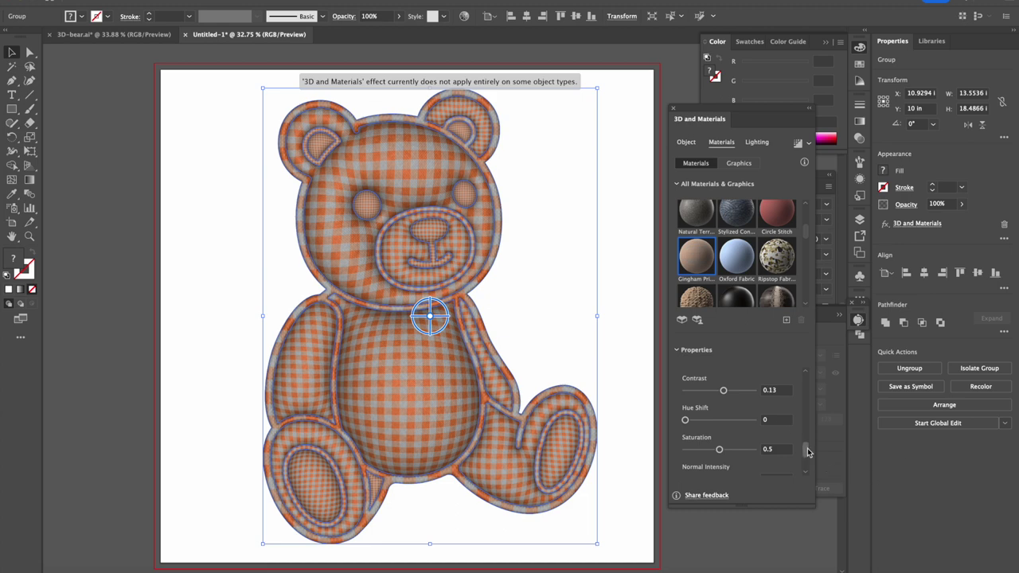
{"action": "scroll", "coordinate": [768, 449], "scroll_direction": "down", "scroll_amount": 1}
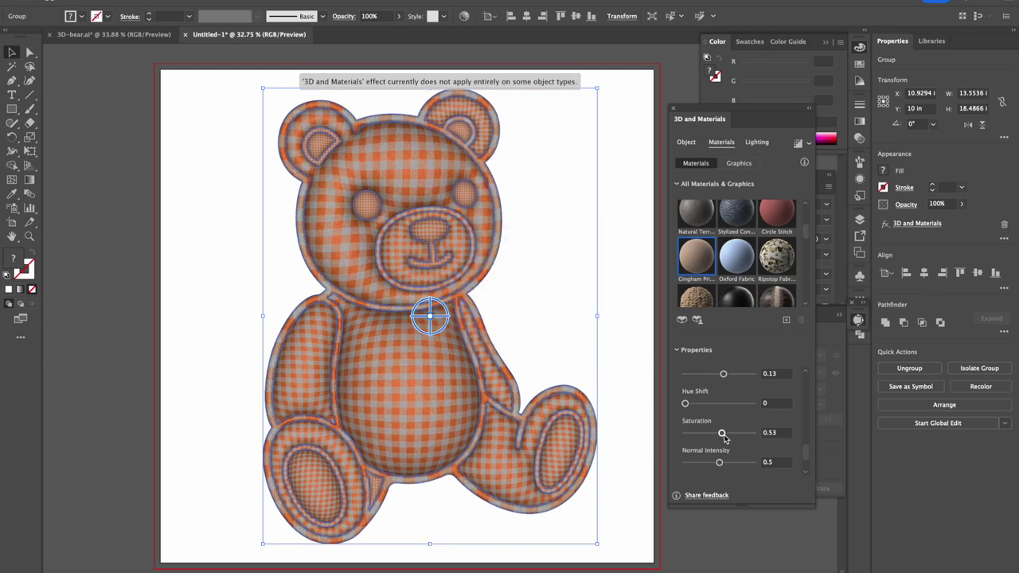
{"action": "scroll", "coordinate": [807, 453], "scroll_direction": "down", "scroll_amount": 1}
- Raise the fabric's normal intensity to 0.66 and lower its height range from 1 to 0.97
{"action": "scroll", "coordinate": [806, 454], "scroll_direction": "down", "scroll_amount": 3}
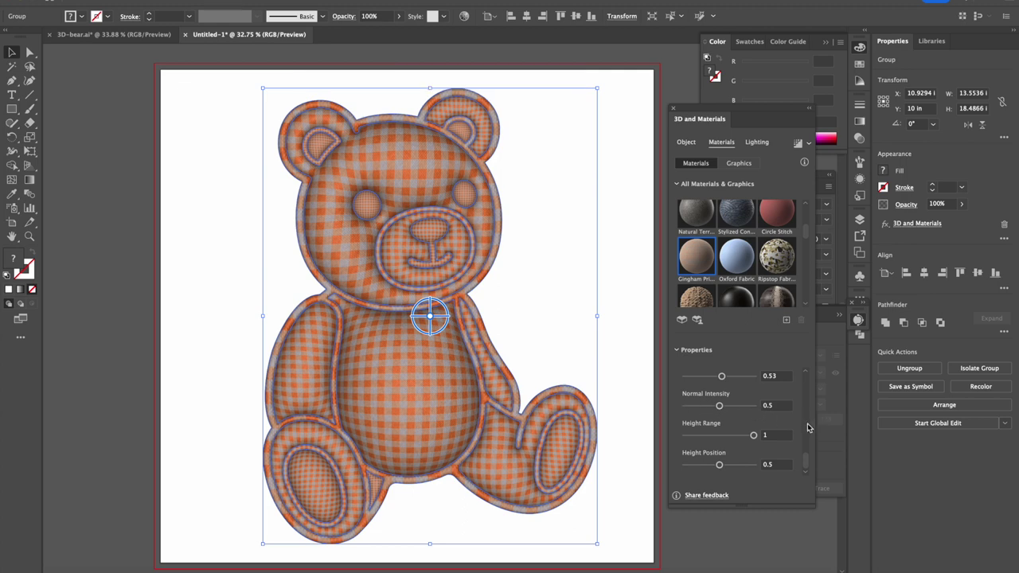
{"action": "left_click_drag", "start_coordinate": [753, 436], "coordinate": [740, 437]}
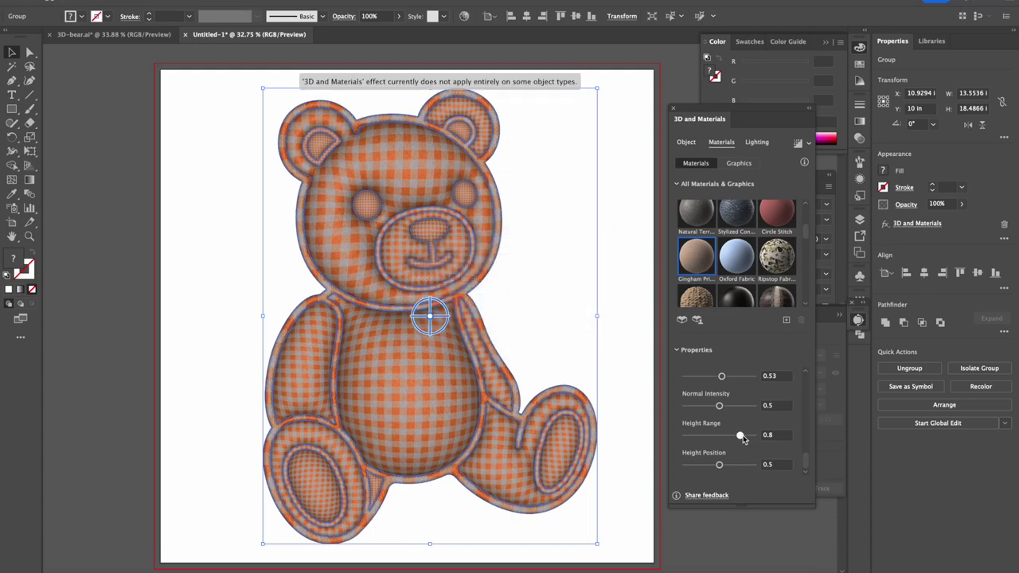
{"action": "left_click_drag", "start_coordinate": [742, 437], "coordinate": [752, 436]}
{"action": "left_click_drag", "start_coordinate": [719, 407], "coordinate": [723, 409]}
{"action": "left_click_drag", "start_coordinate": [724, 408], "coordinate": [731, 408]}
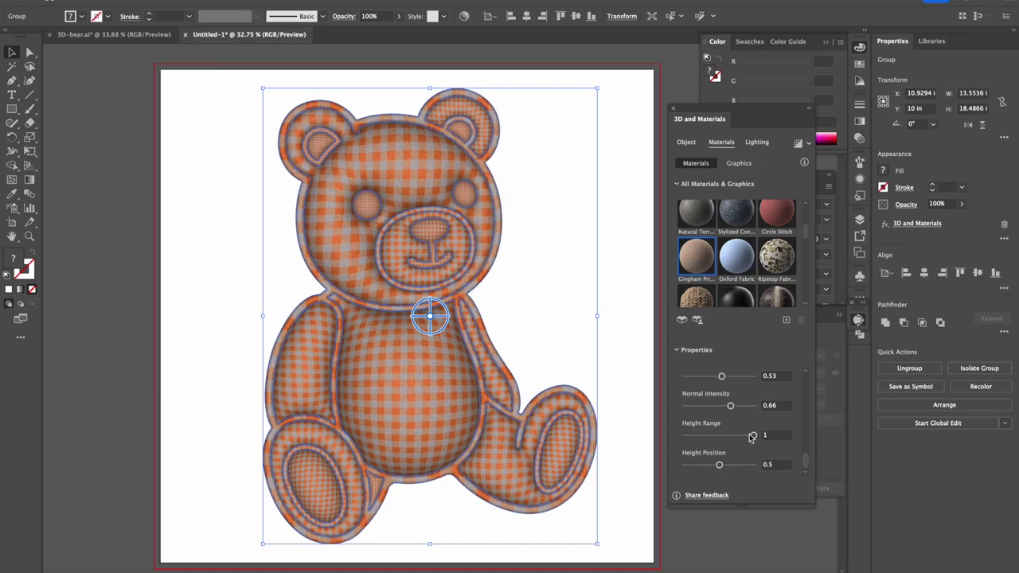
{"action": "left_click_drag", "start_coordinate": [752, 434], "coordinate": [751, 436]}
{"action": "left_click_drag", "start_coordinate": [805, 463], "coordinate": [802, 370]}
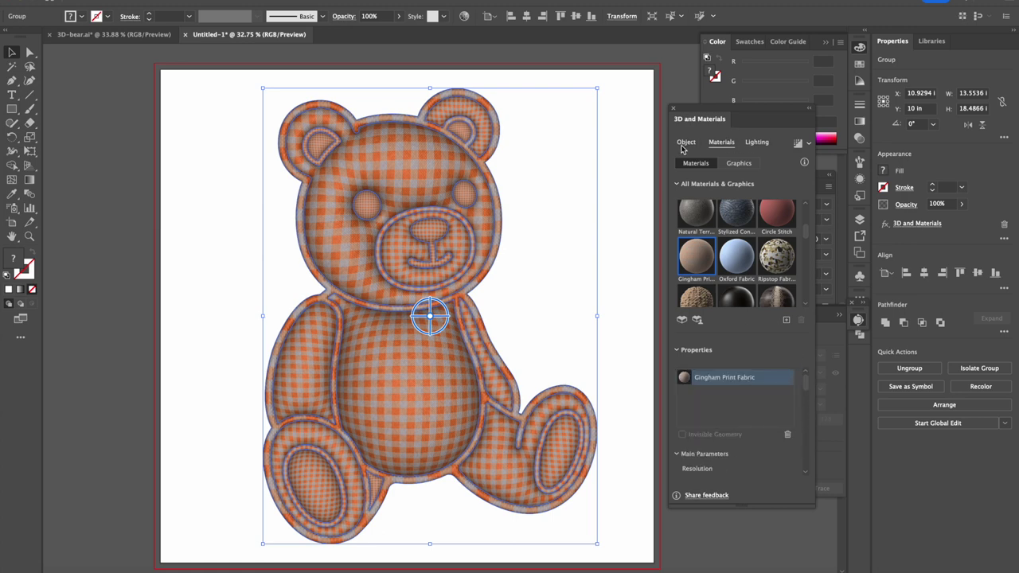
- Change the gingham's Color 01 to the muted orange DDA078
{"action": "left_click", "coordinate": [756, 145]}
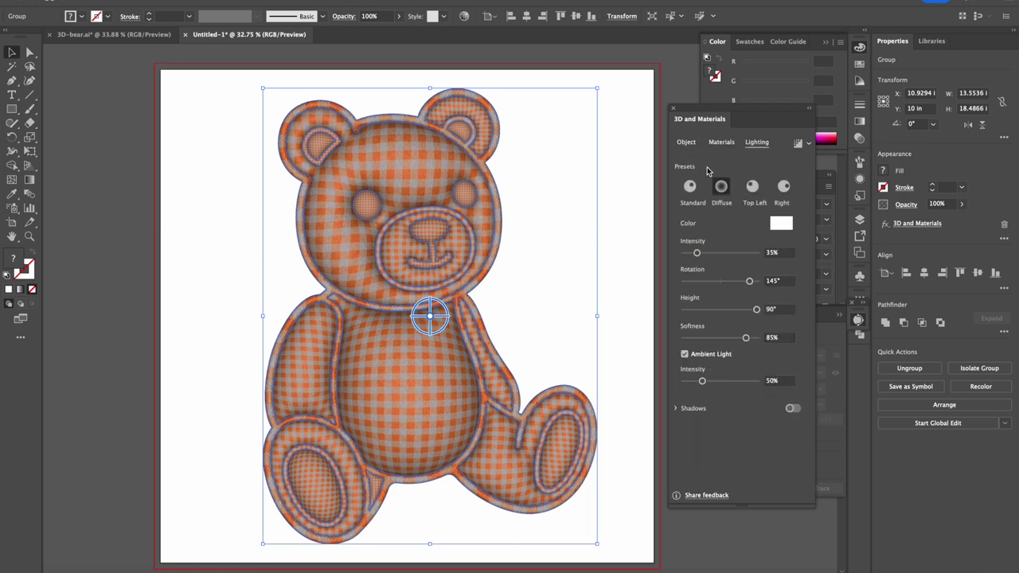
{"action": "left_click", "coordinate": [721, 142]}
{"action": "scroll", "coordinate": [760, 446], "scroll_direction": "down", "scroll_amount": 5}
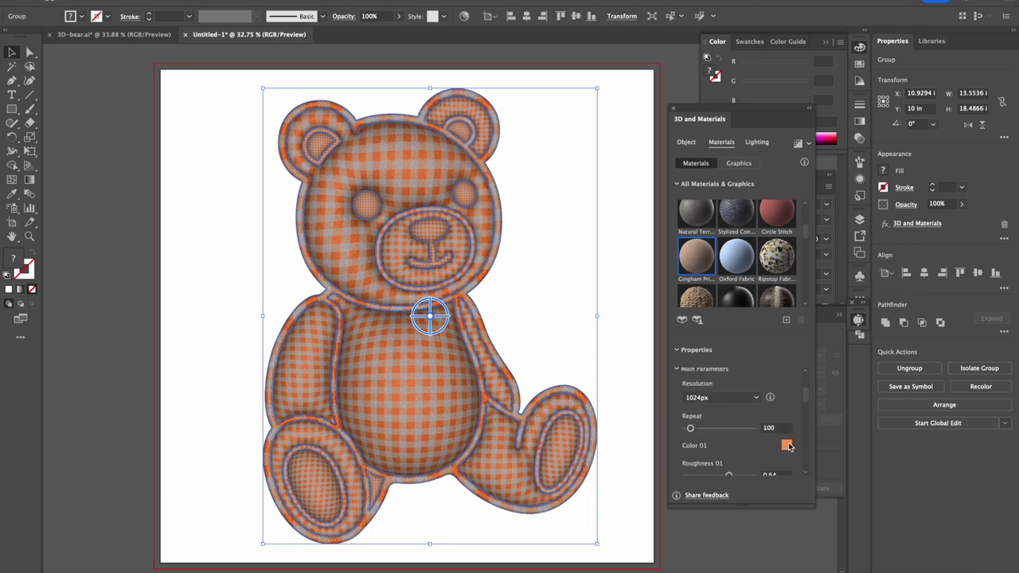
{"action": "left_click", "coordinate": [786, 446]}
{"action": "left_click", "coordinate": [547, 208]}
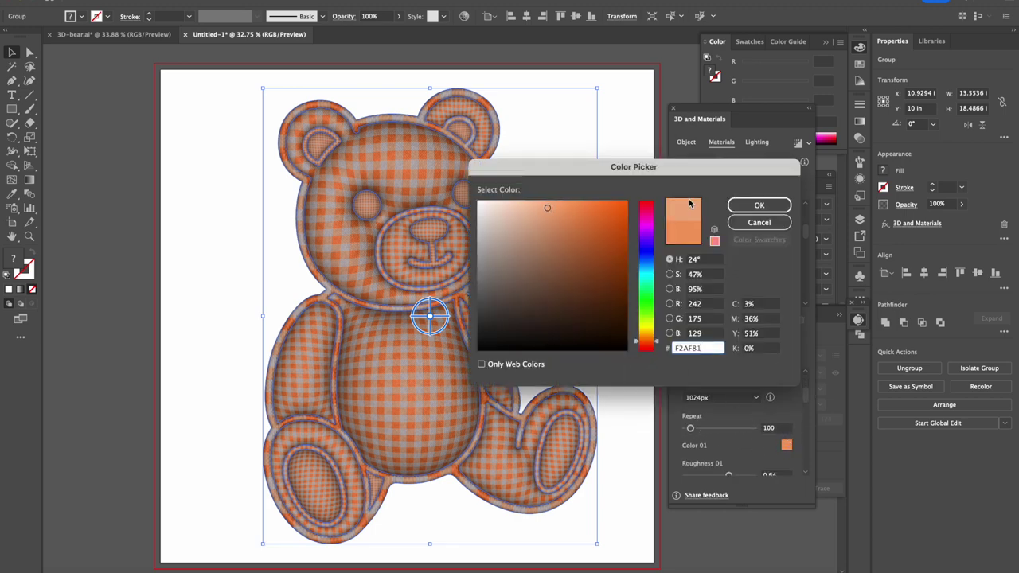
{"action": "left_click", "coordinate": [741, 205]}
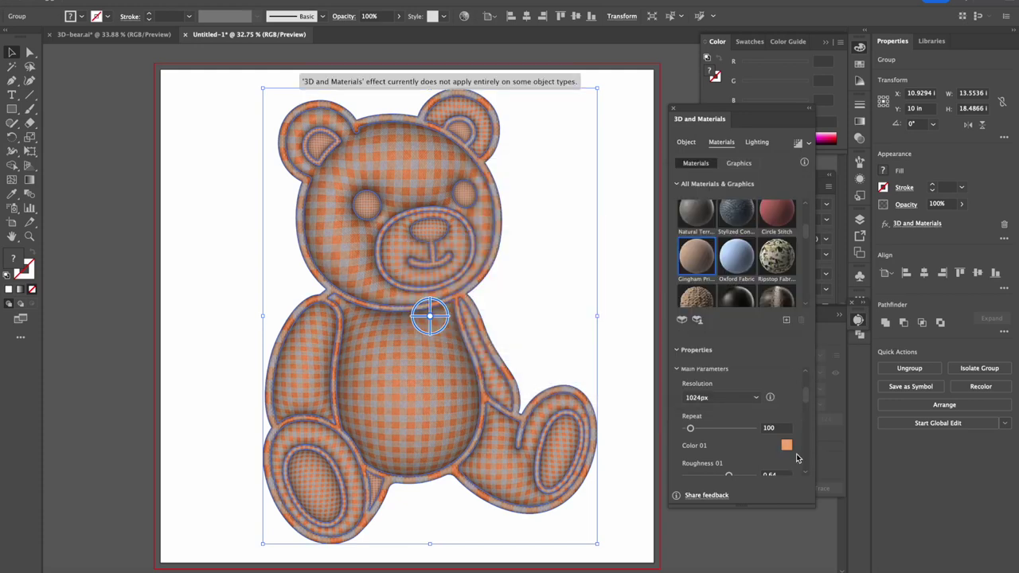
{"action": "left_click", "coordinate": [786, 445]}
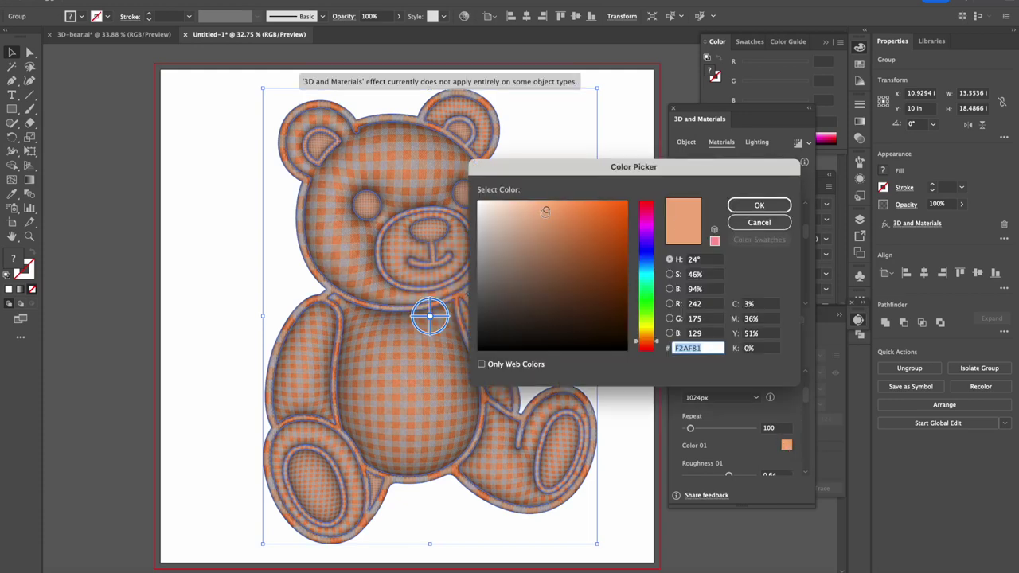
{"action": "left_click", "coordinate": [546, 220]}
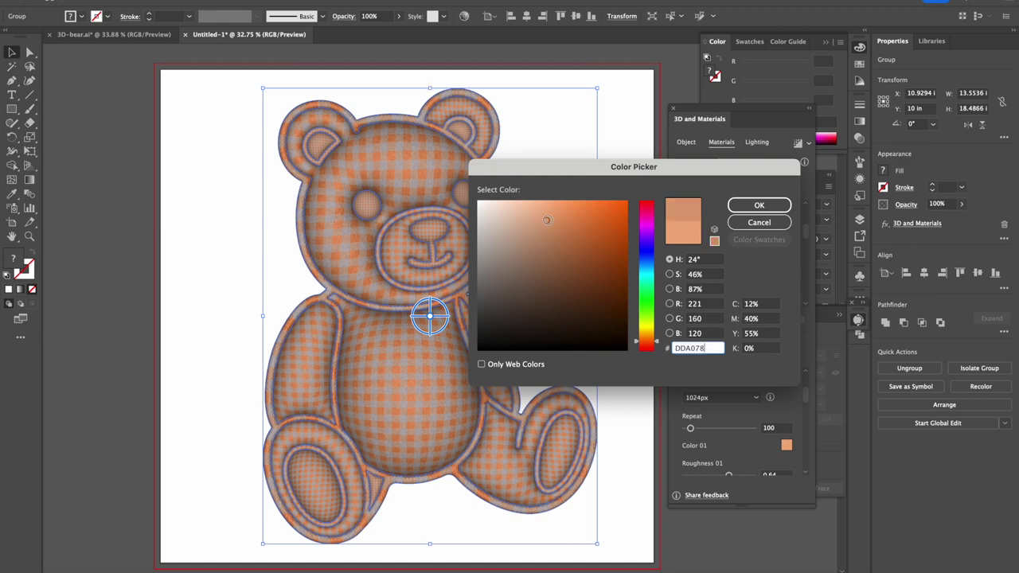
{"action": "left_click", "coordinate": [737, 206]}
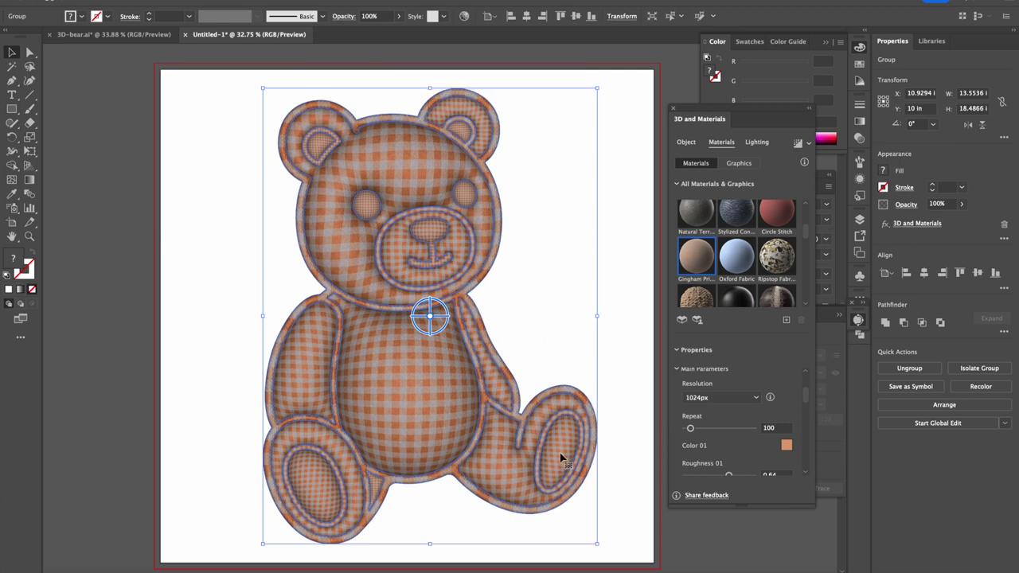
- Enter and exit the bear group's isolation mode, then deselect the bear
{"action": "left_click", "coordinate": [429, 350]}
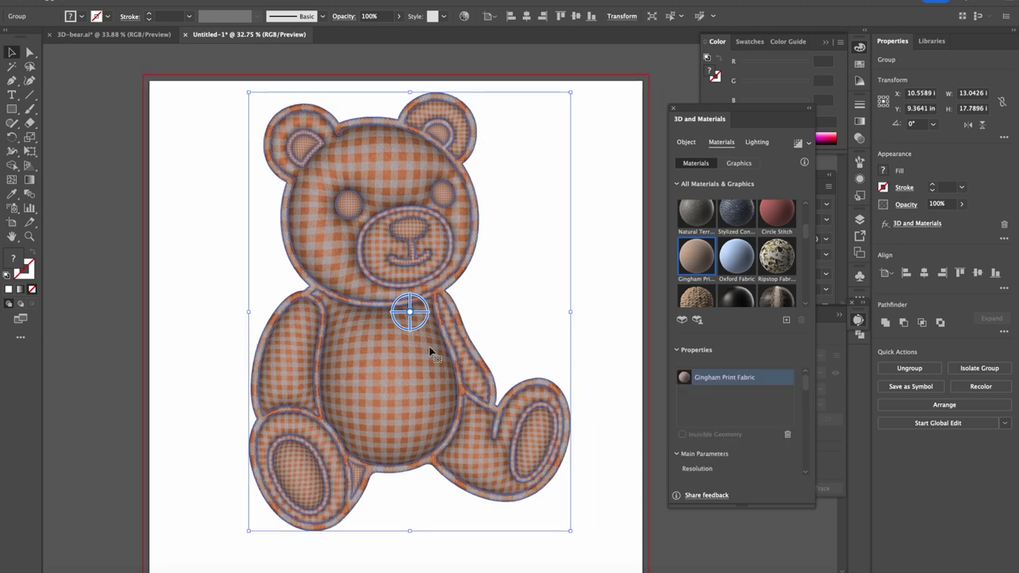
{"action": "left_click", "coordinate": [580, 216]}
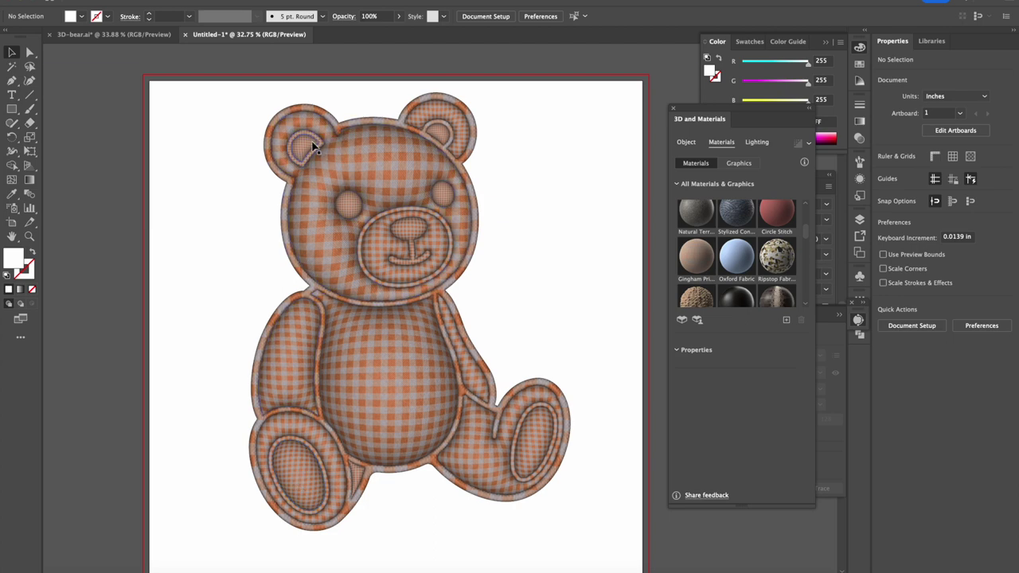
{"action": "double_click", "coordinate": [315, 146]}
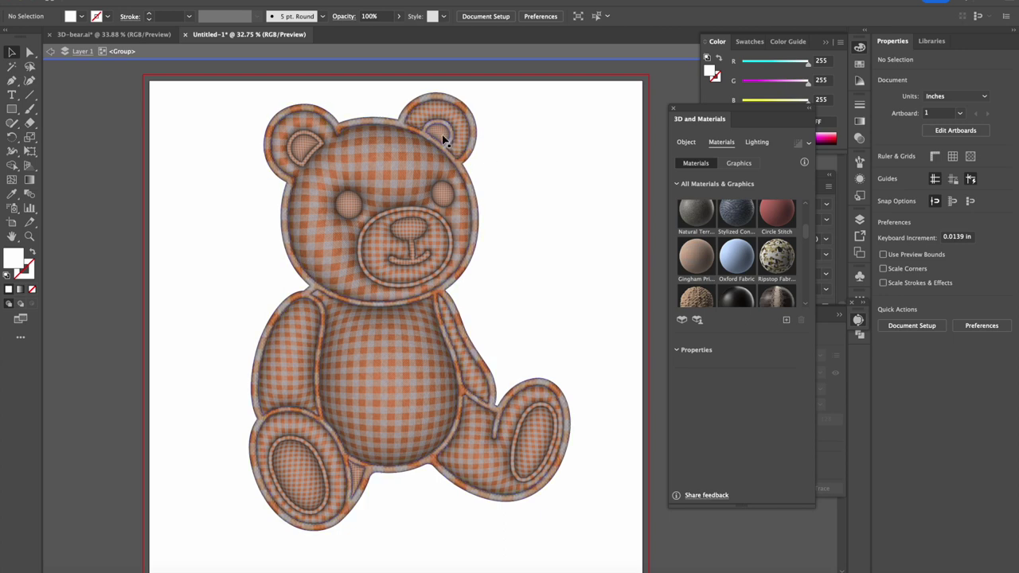
{"action": "double_click", "coordinate": [216, 162]}
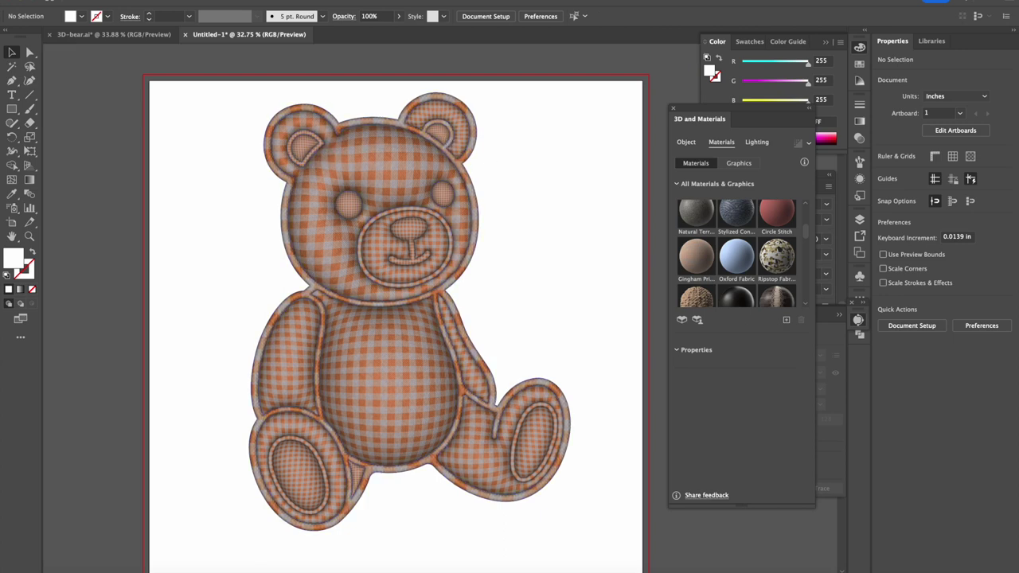
{"action": "left_click", "coordinate": [317, 419]}
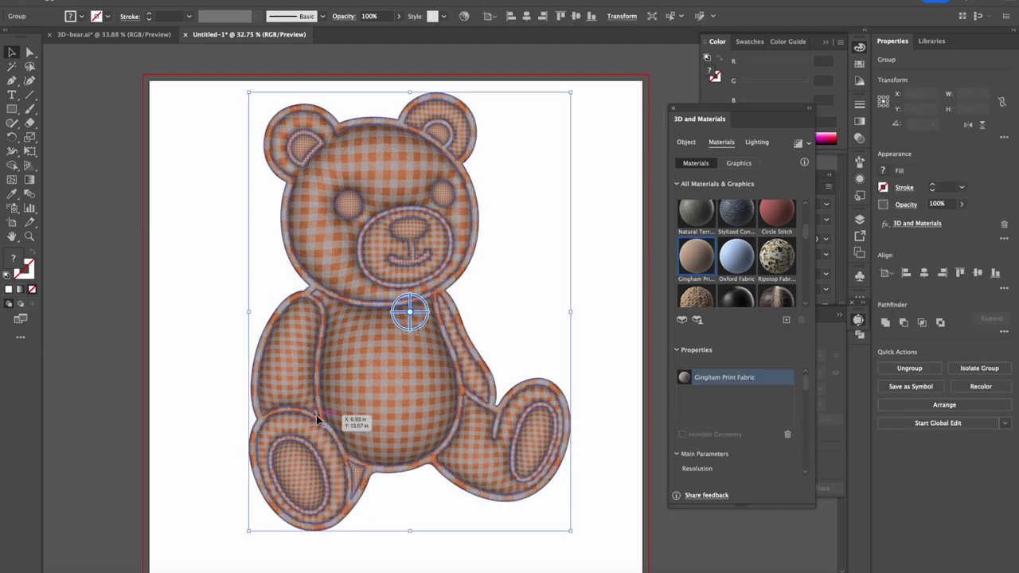
{"action": "left_click", "coordinate": [350, 405]}
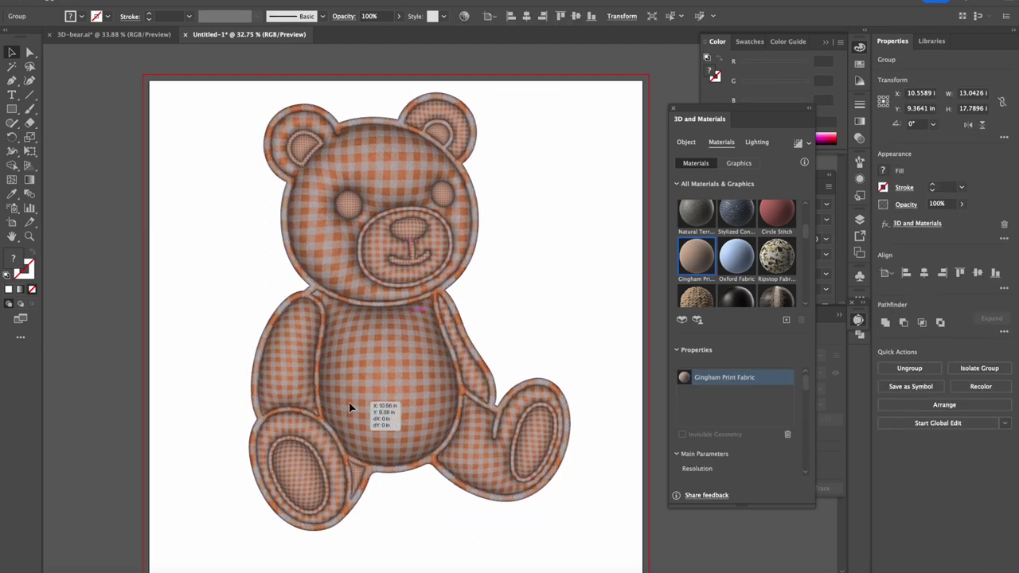
{"action": "left_click", "coordinate": [194, 192]}
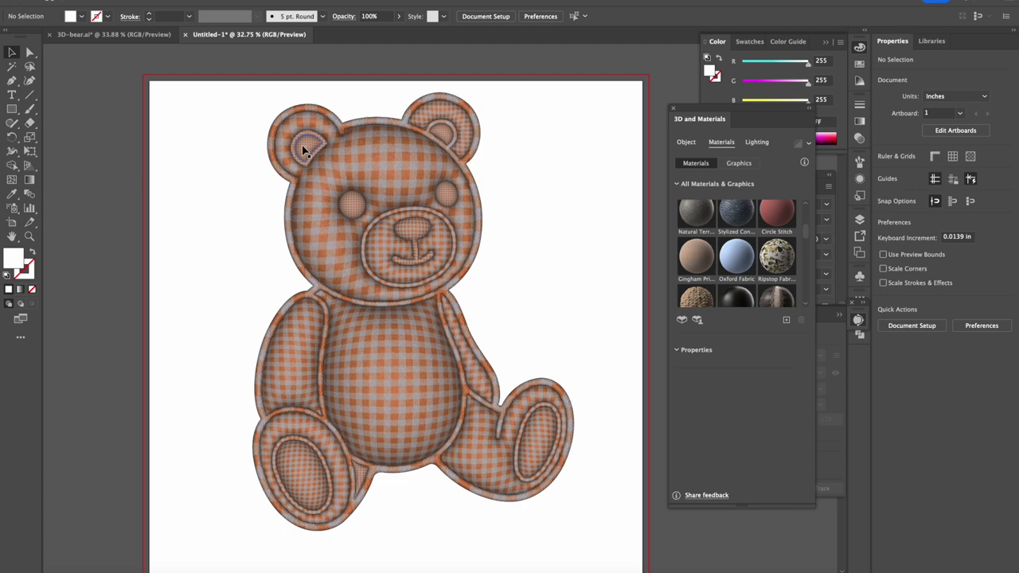
- Inside the bear group, select both inner ears, both eyes and both foot pads
{"action": "double_click", "coordinate": [302, 151]}
{"action": "left_click", "coordinate": [304, 148]}
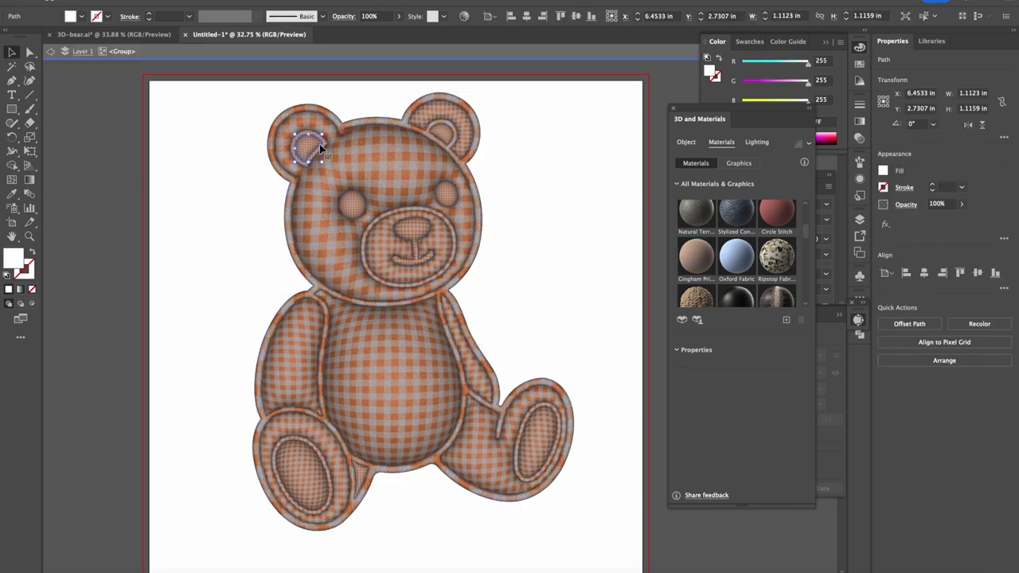
{"action": "left_click", "coordinate": [446, 132], "text": "shift"}
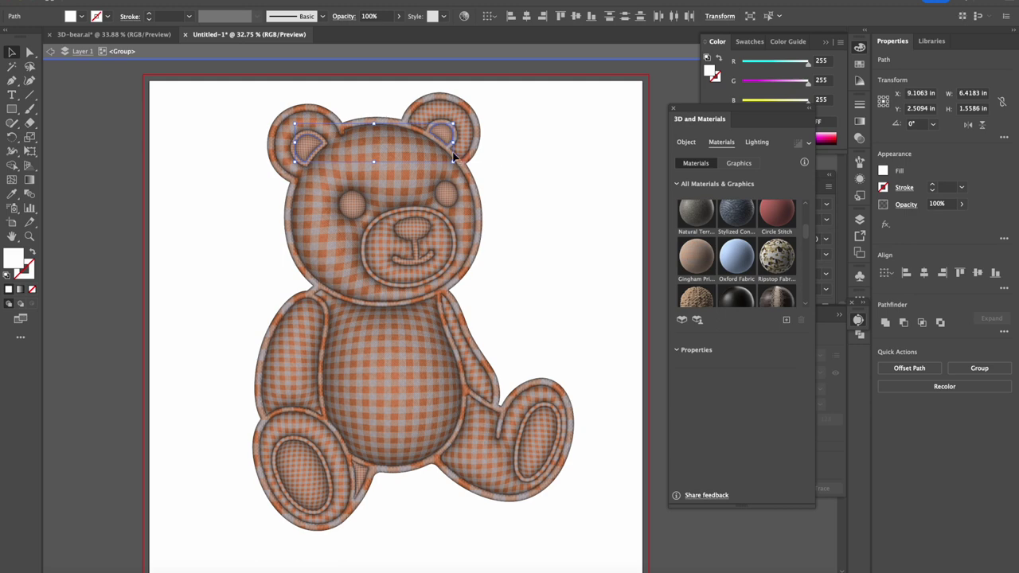
{"action": "left_click", "coordinate": [451, 205], "text": "shift"}
{"action": "left_click", "coordinate": [353, 204], "text": "shift"}
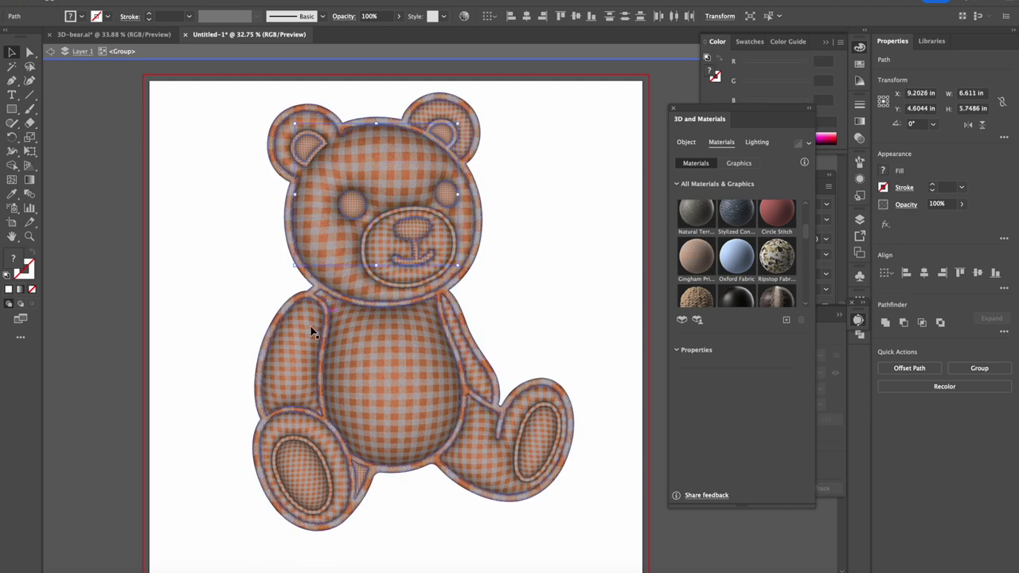
{"action": "left_click", "coordinate": [303, 473], "text": "shift"}
{"action": "left_click", "coordinate": [529, 454], "text": "shift"}
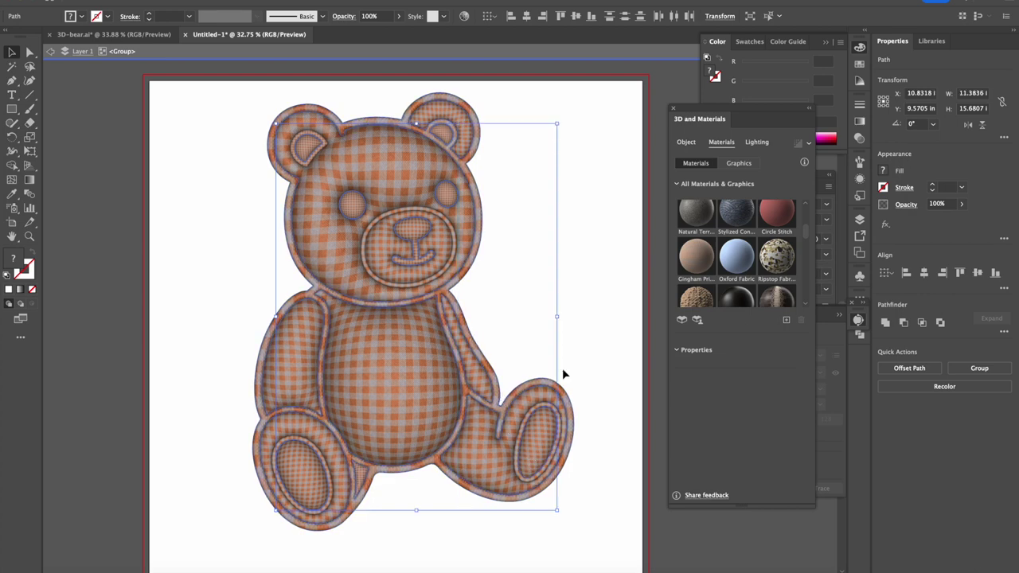
- Apply the Natural Cowhide Leather material to the selected inner ears, eyes and foot pads
{"action": "scroll", "coordinate": [730, 279], "scroll_direction": "down", "scroll_amount": 3}
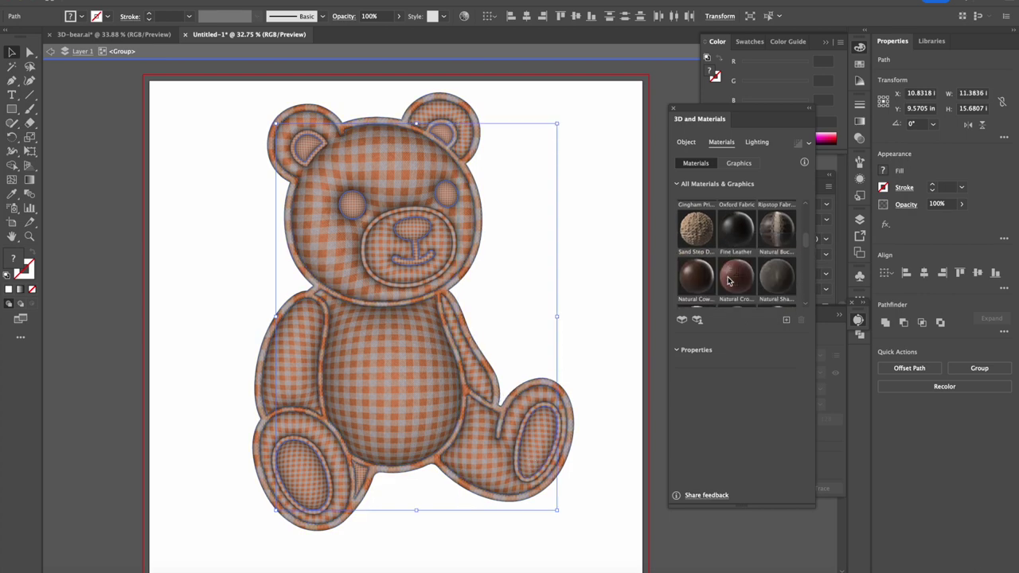
{"action": "scroll", "coordinate": [729, 279], "scroll_direction": "down", "scroll_amount": 1}
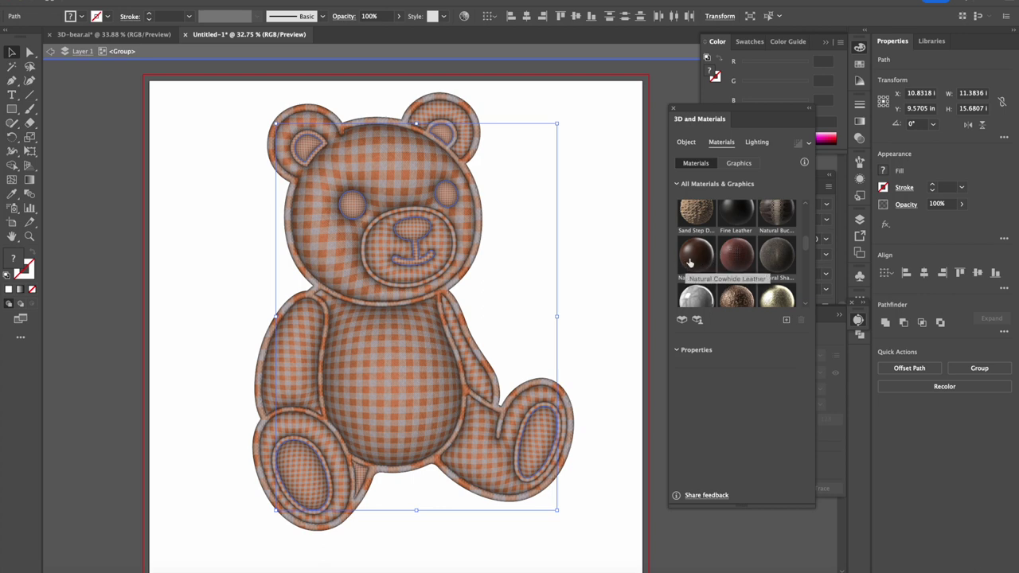
{"action": "left_click", "coordinate": [690, 262]}
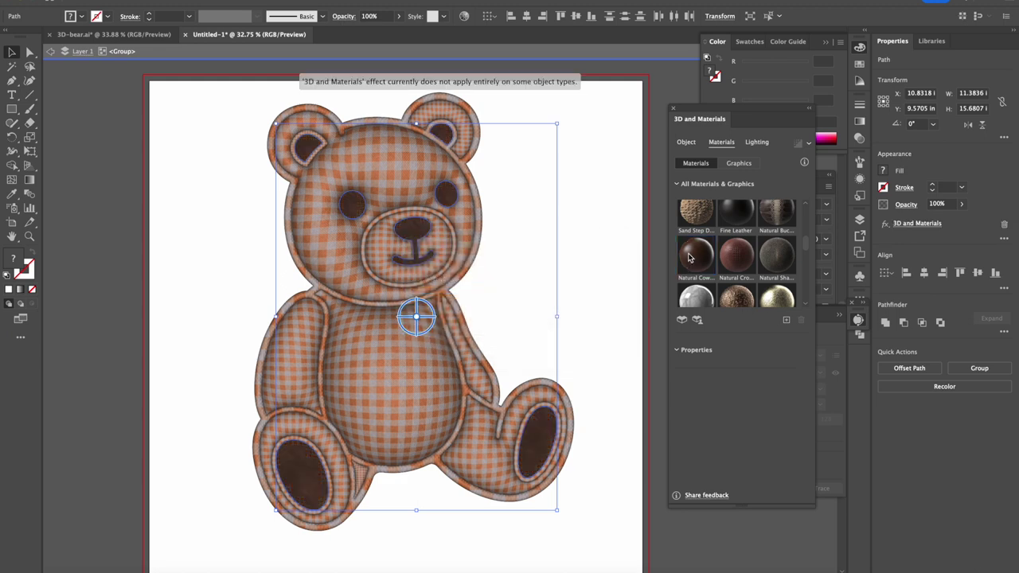
{"action": "left_click", "coordinate": [686, 141]}
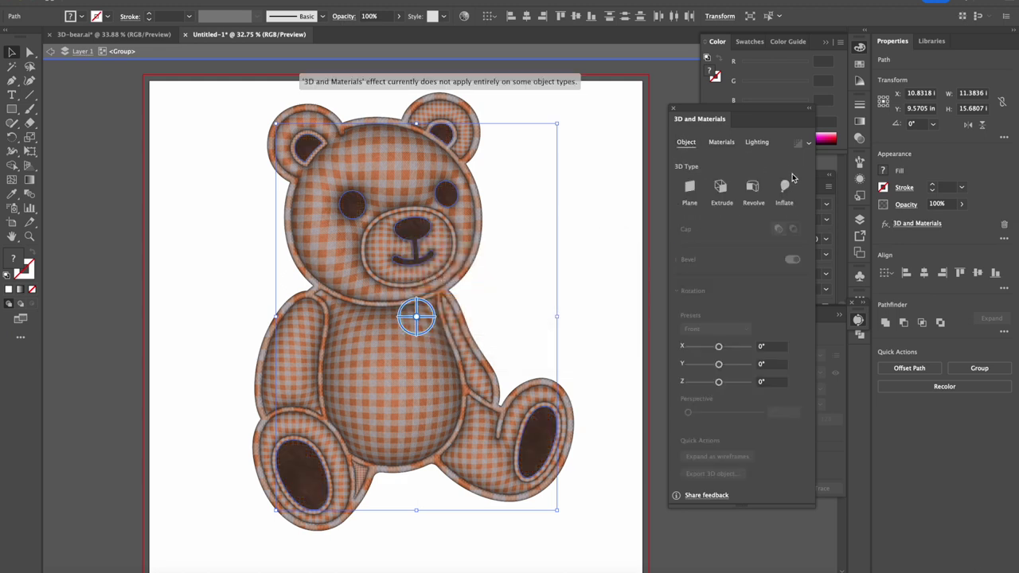
- Select both eyes and review their 3D material choices
{"action": "key", "text": "super+shift+a"}
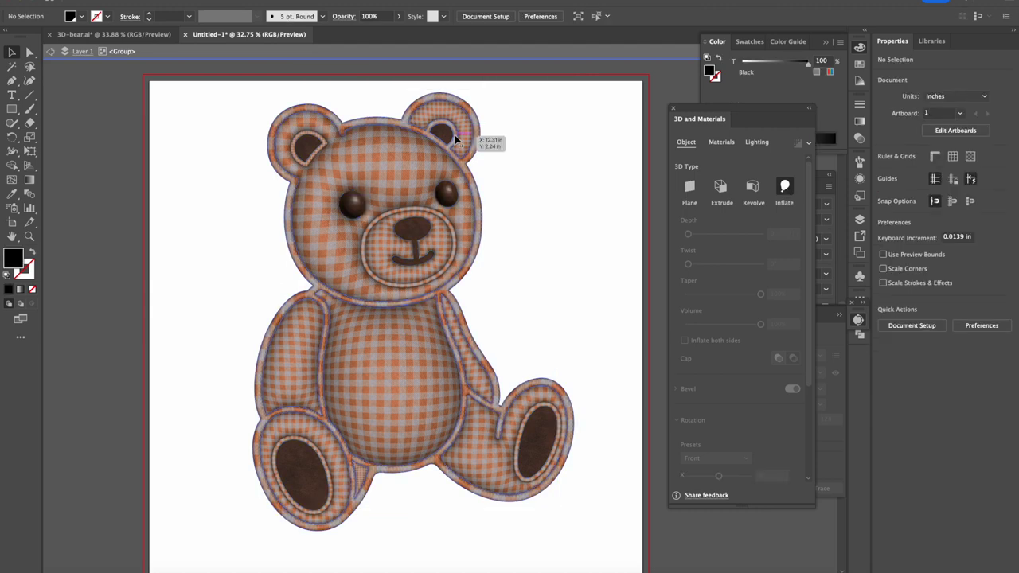
{"action": "left_click", "coordinate": [446, 194]}
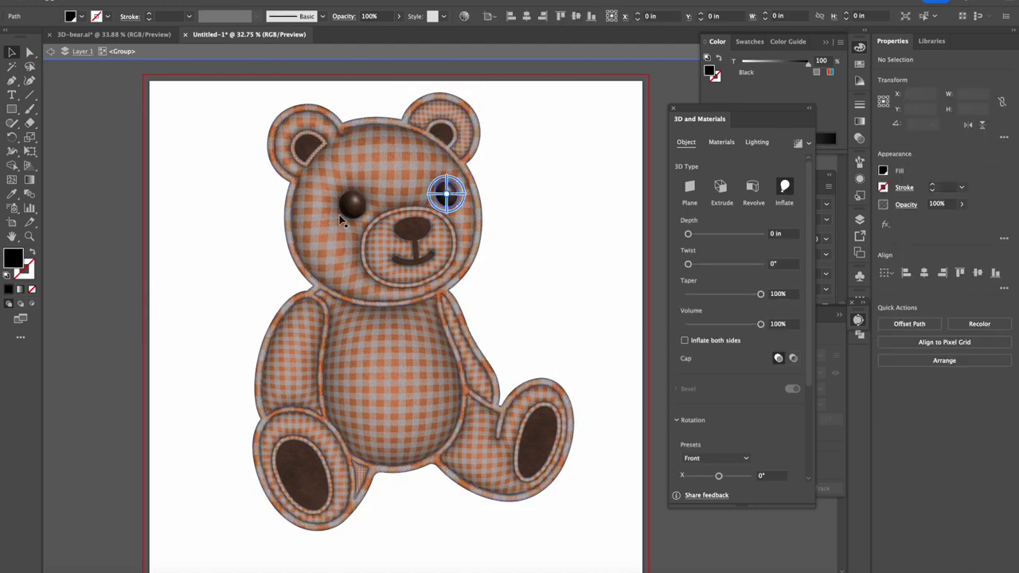
{"action": "left_click", "coordinate": [349, 207], "text": "shift"}
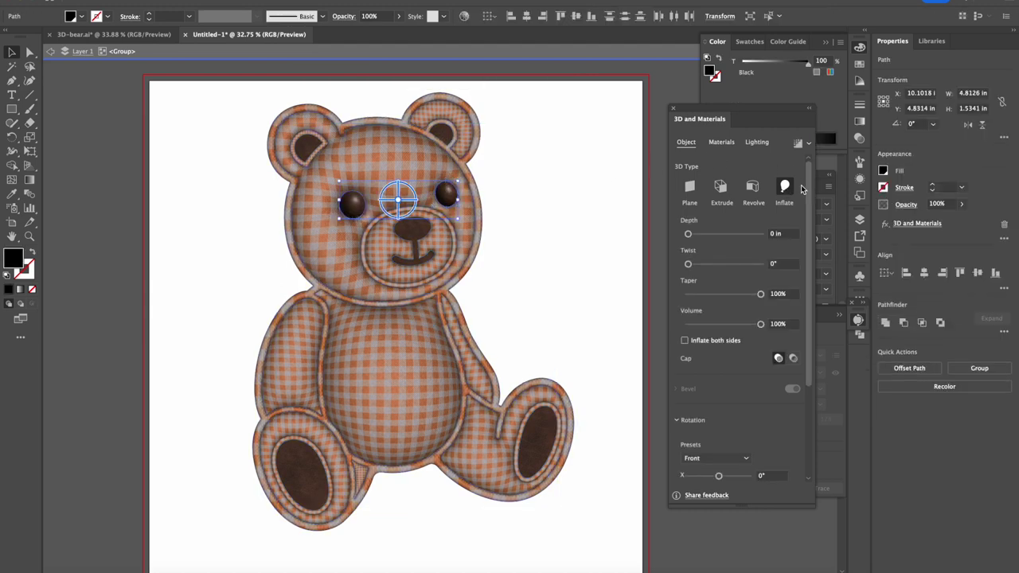
{"action": "left_click", "coordinate": [757, 142]}
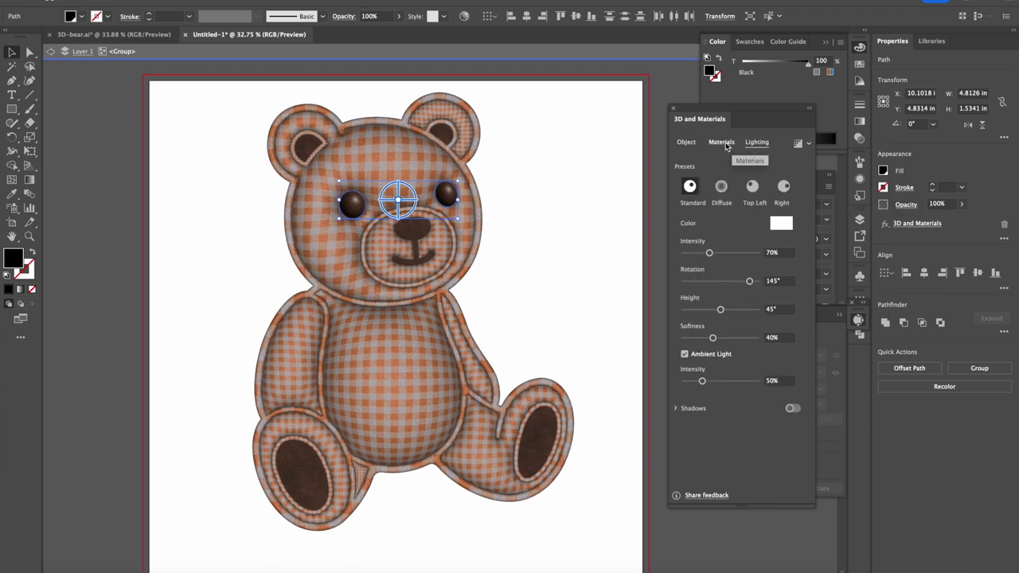
{"action": "left_click", "coordinate": [721, 141]}
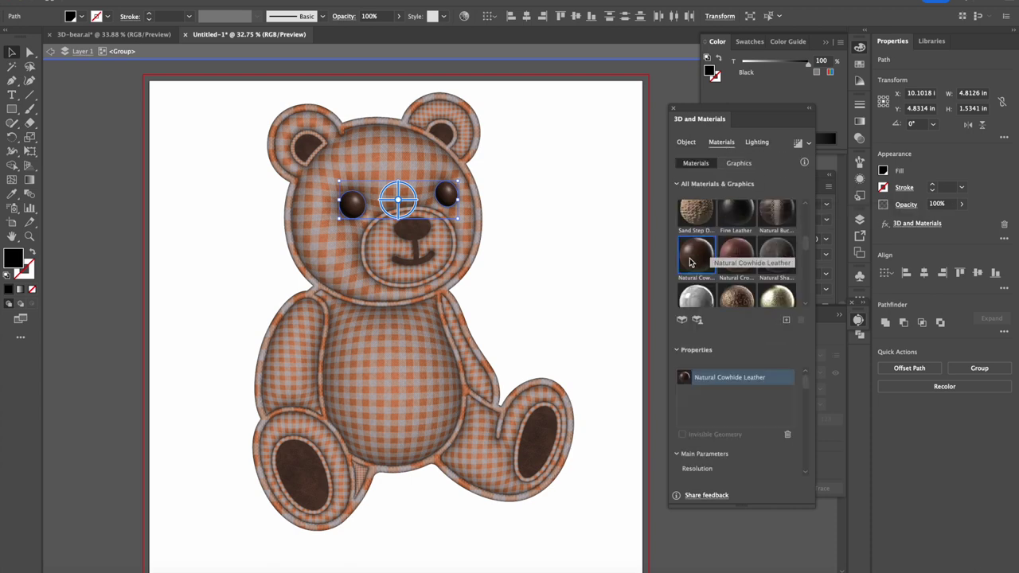
- Set 3D type to Inflate for the inner ears, nose, mouth and foot pads
{"action": "left_click", "coordinate": [308, 147]}
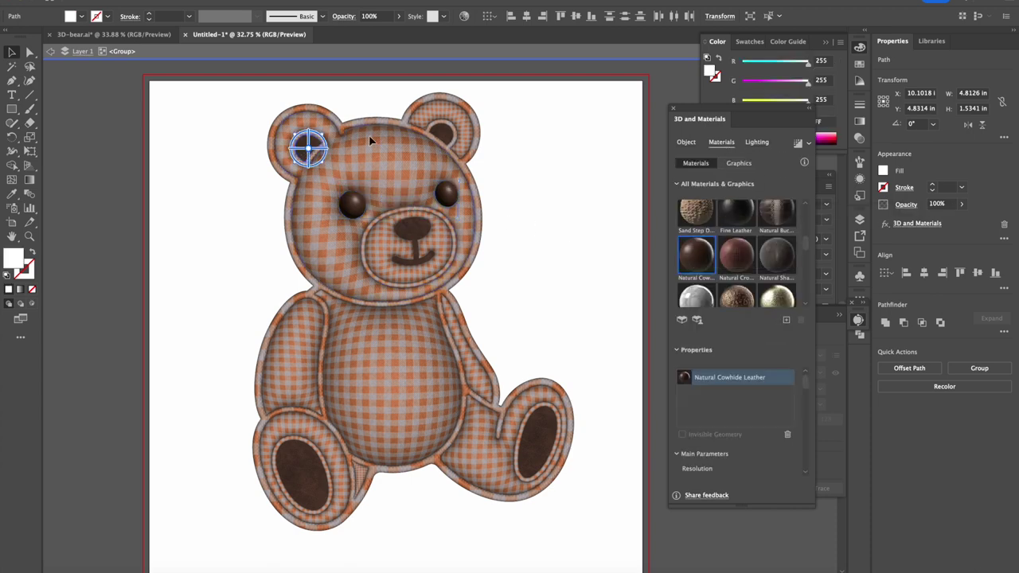
{"action": "left_click", "coordinate": [448, 137], "text": "shift"}
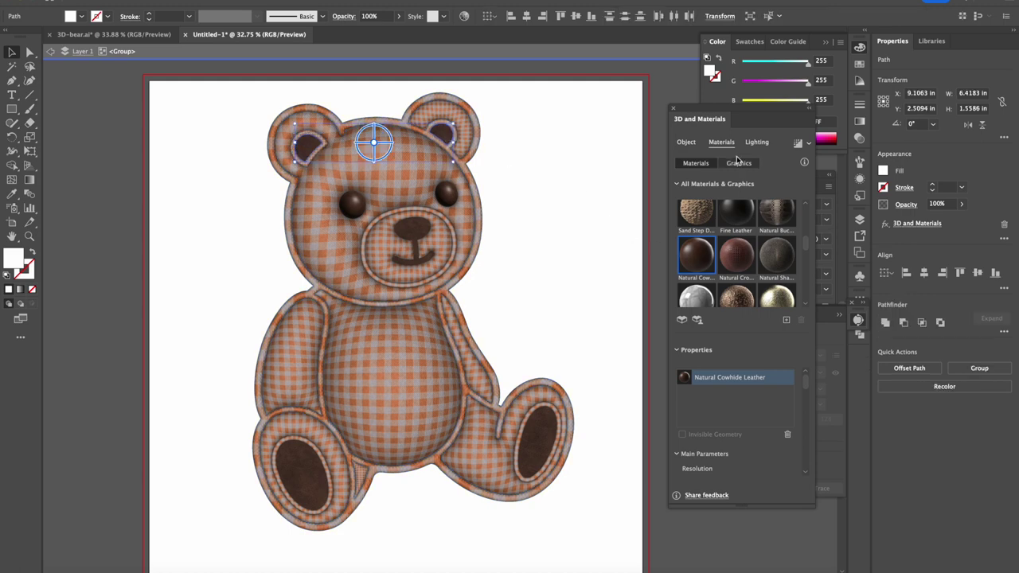
{"action": "left_click", "coordinate": [686, 142]}
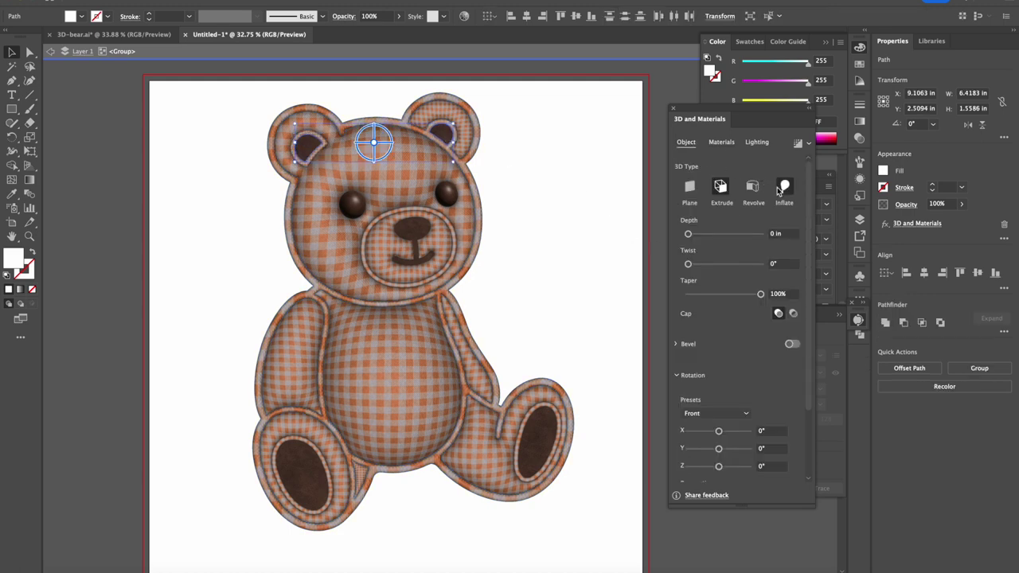
{"action": "left_click", "coordinate": [782, 188]}
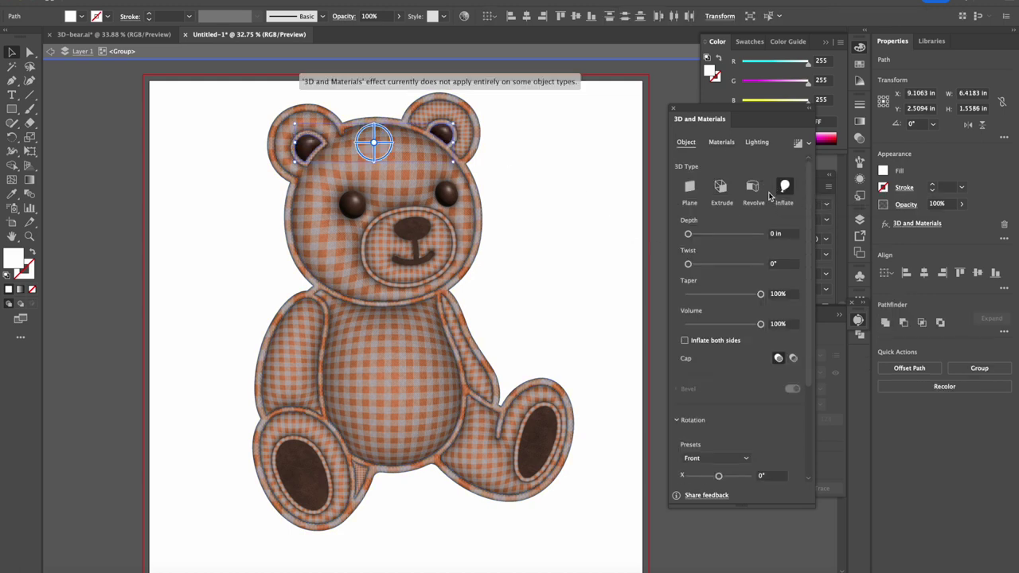
{"action": "left_click", "coordinate": [409, 260]}
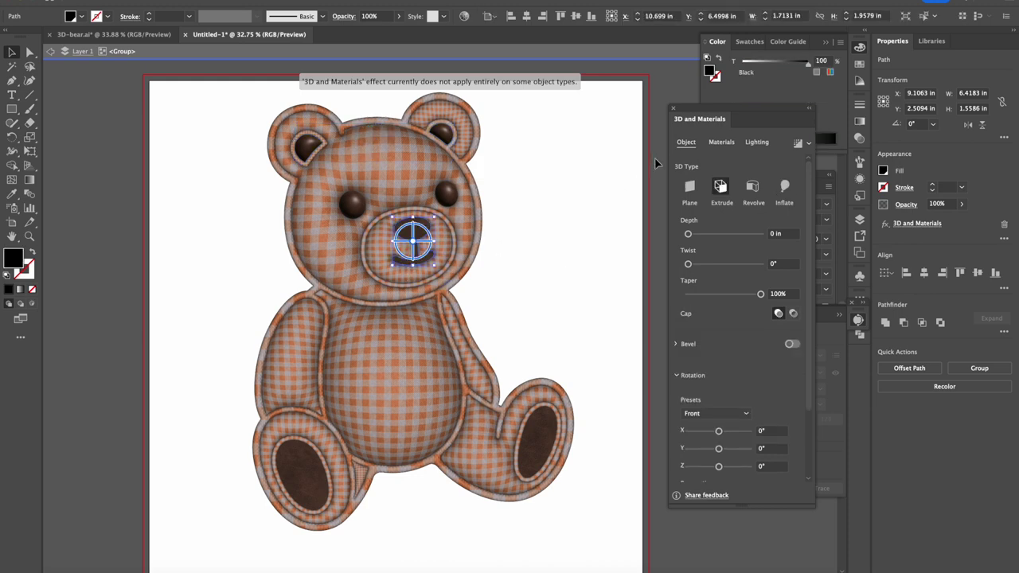
{"action": "left_click", "coordinate": [786, 187]}
{"action": "left_click", "coordinate": [538, 444]}
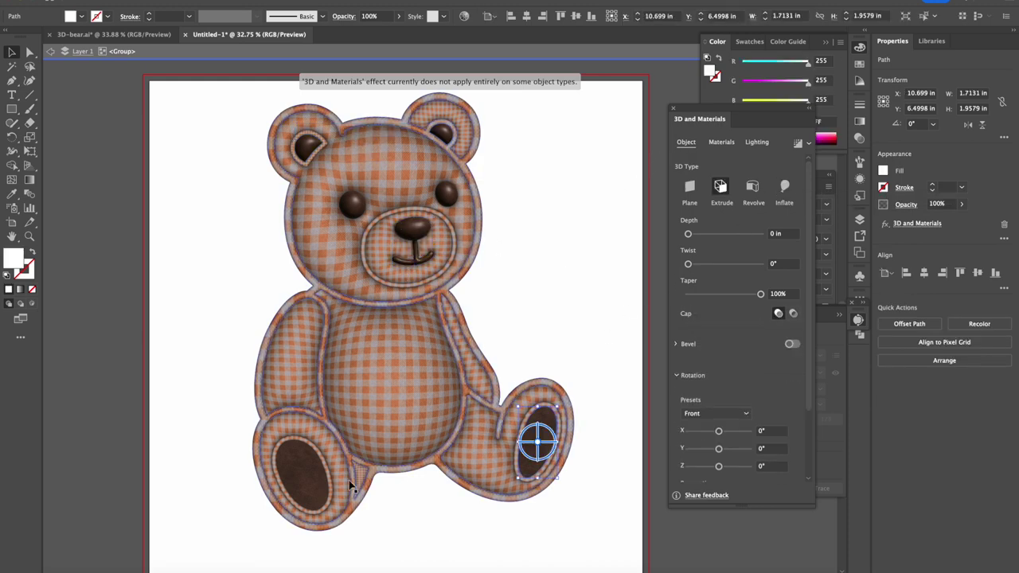
{"action": "left_click", "coordinate": [307, 484], "text": "shift"}
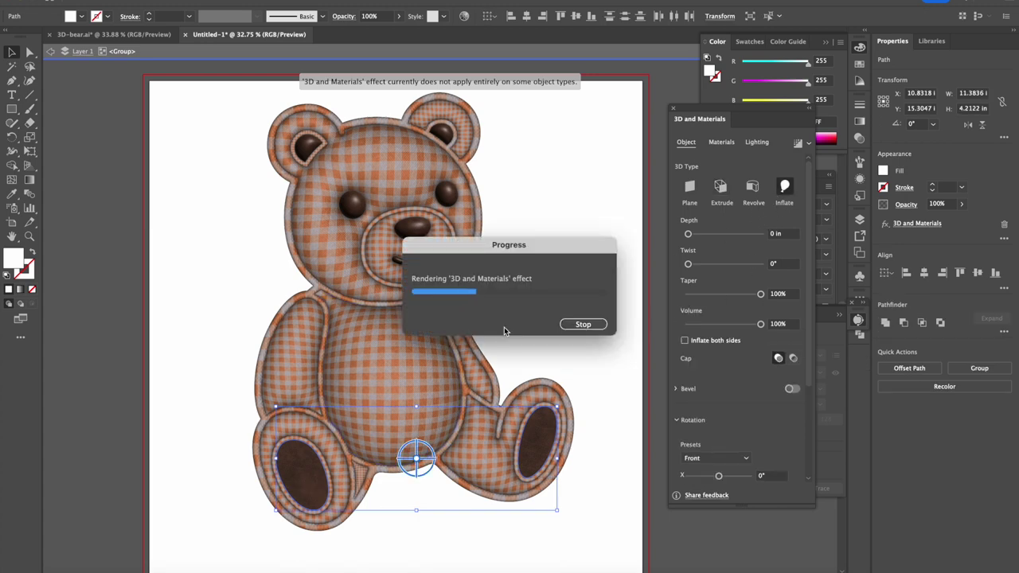
{"action": "left_click", "coordinate": [549, 298]}
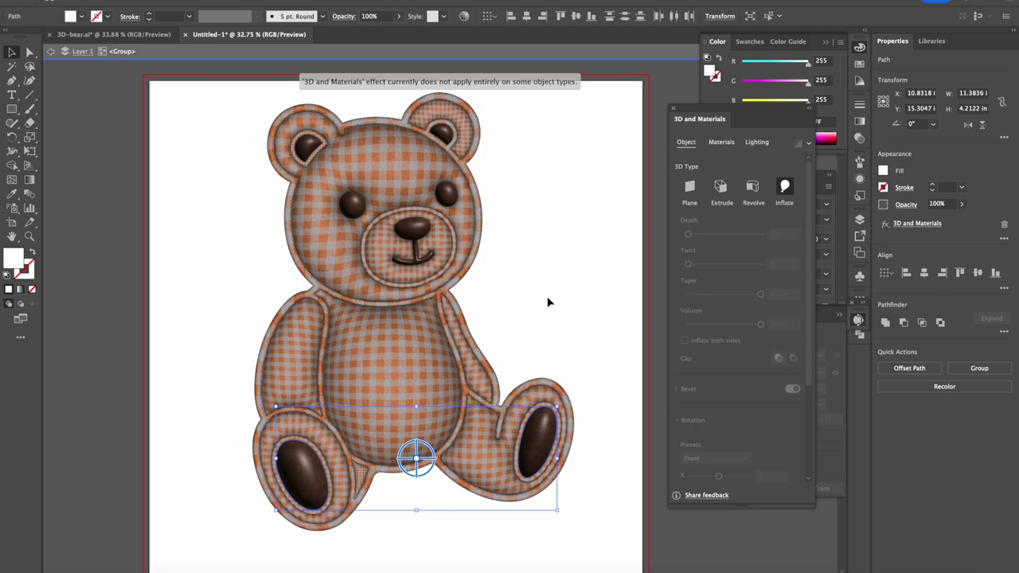
- Give the bear's outer outline Natural Cowhide Leather and an Inflate 3D type
{"action": "left_click", "coordinate": [452, 142]}
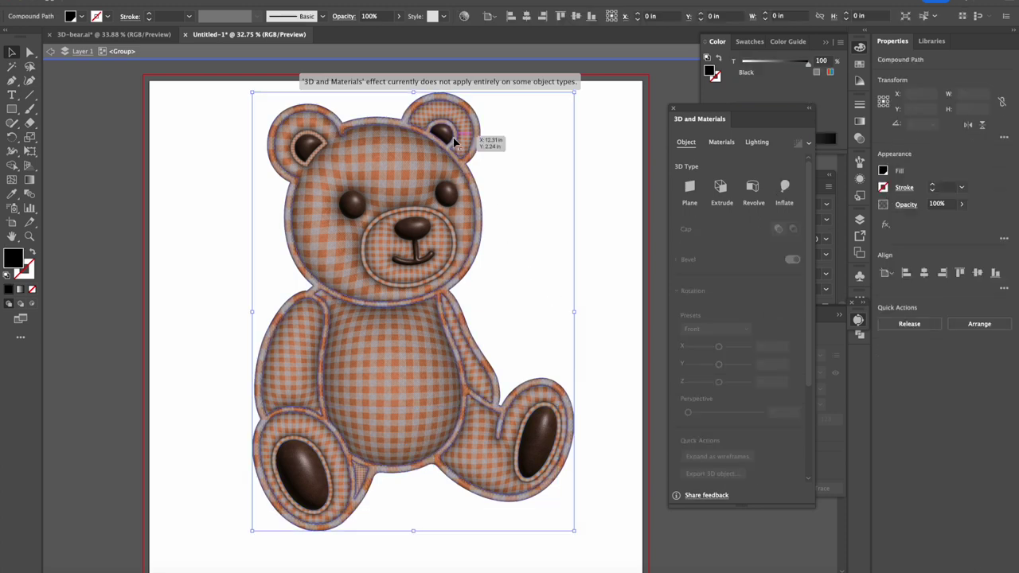
{"action": "left_click", "coordinate": [721, 142]}
{"action": "left_click", "coordinate": [691, 256]}
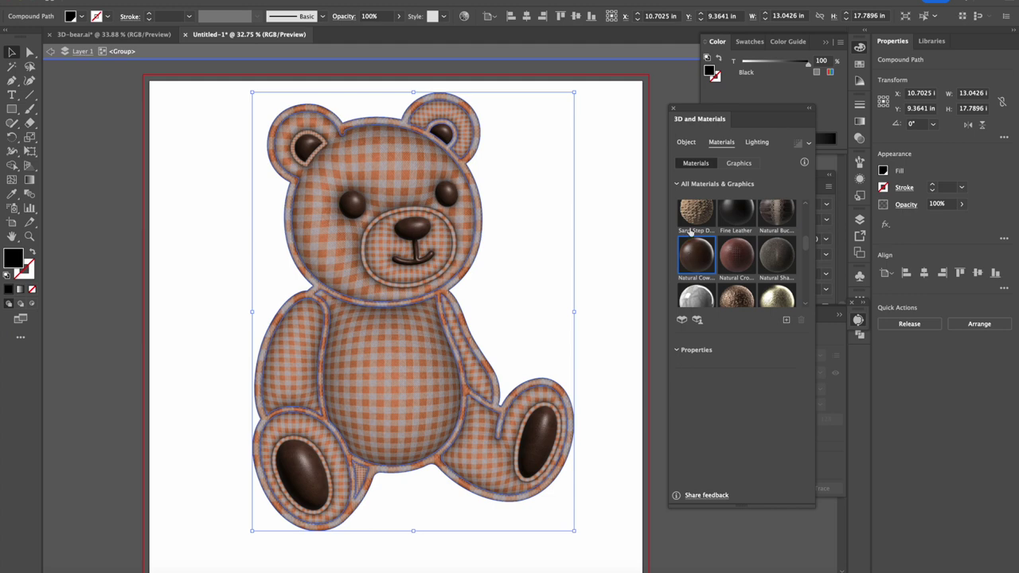
{"action": "left_click", "coordinate": [686, 142]}
{"action": "left_click", "coordinate": [780, 191]}
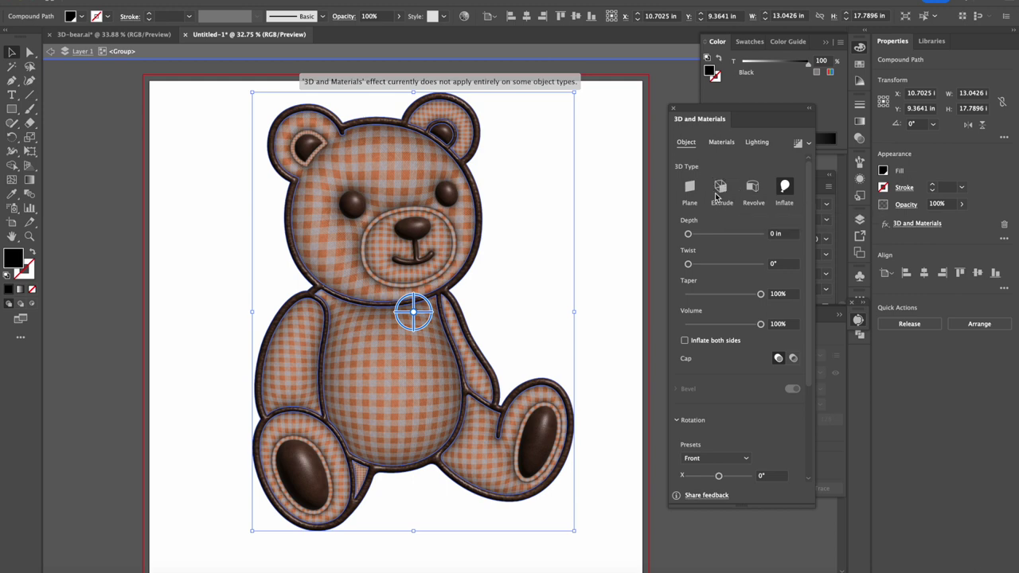
{"action": "left_click", "coordinate": [720, 142]}
{"action": "left_click", "coordinate": [686, 142]}
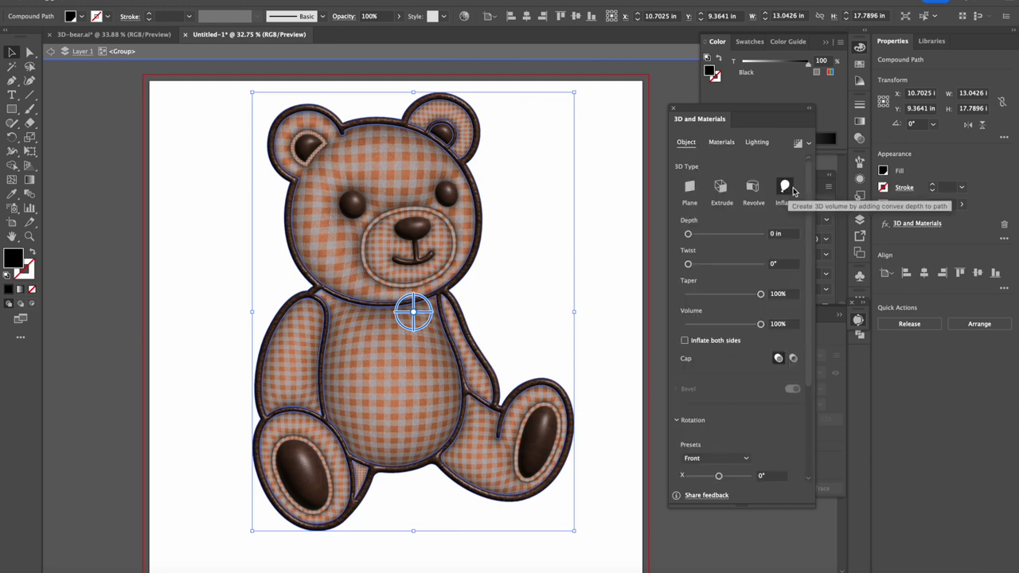
{"action": "left_click", "coordinate": [630, 190]}
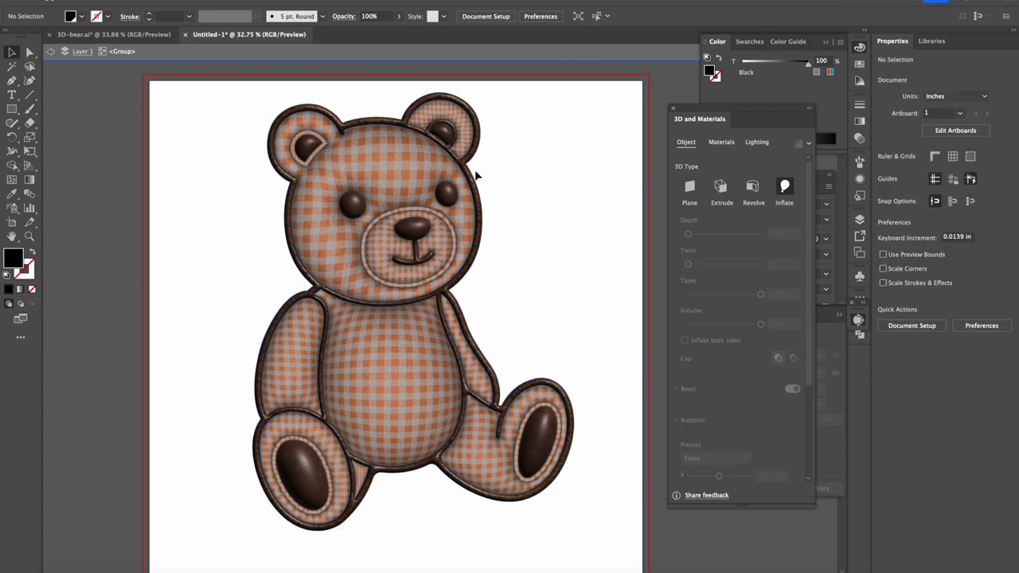
- Give the ear trim Natural Cowhide Leather and an Inflate 3D type
{"action": "left_click", "coordinate": [325, 148]}
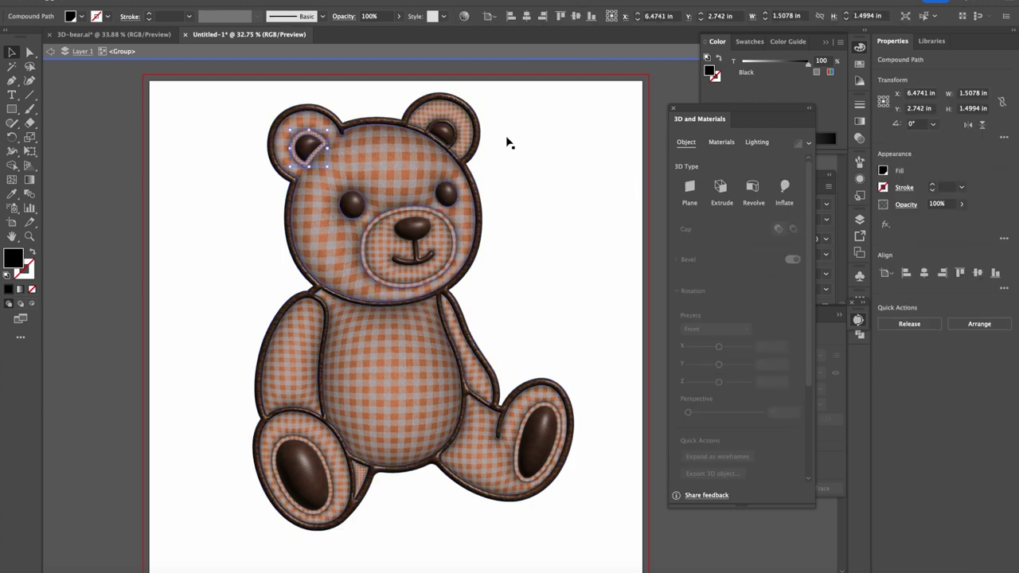
{"action": "left_click", "coordinate": [721, 142]}
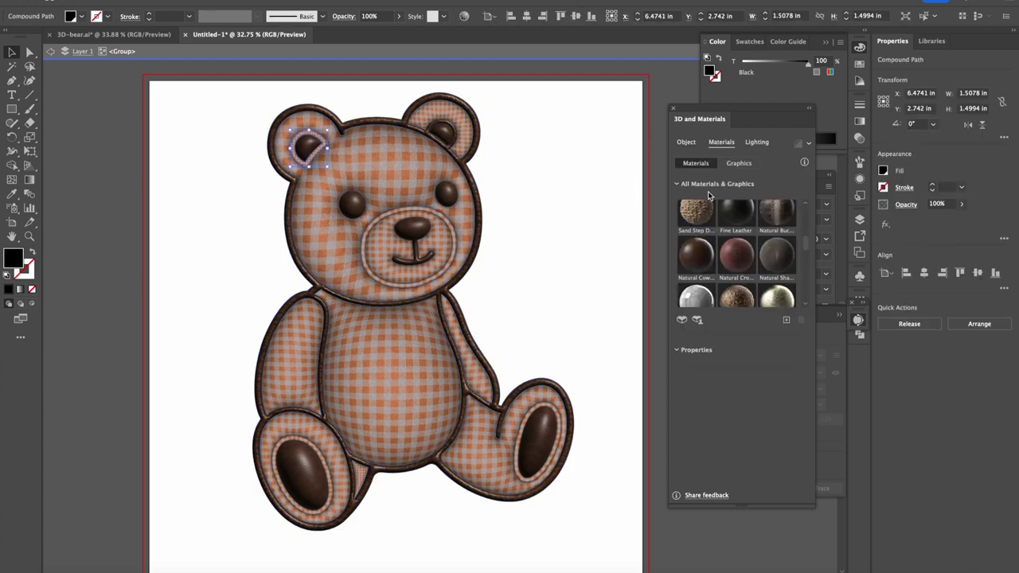
{"action": "left_click", "coordinate": [694, 255]}
{"action": "left_click", "coordinate": [685, 141]}
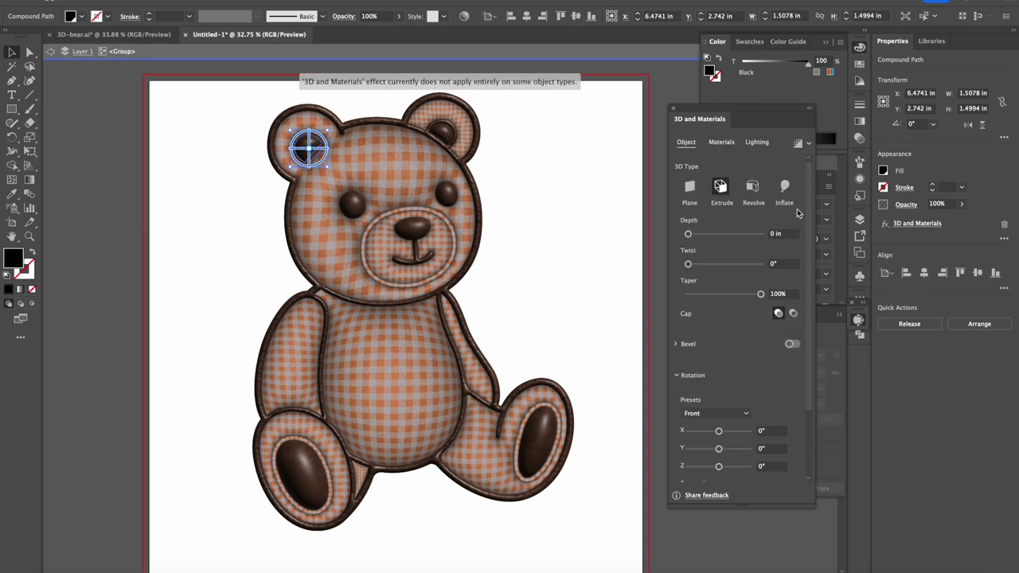
{"action": "left_click", "coordinate": [784, 186]}
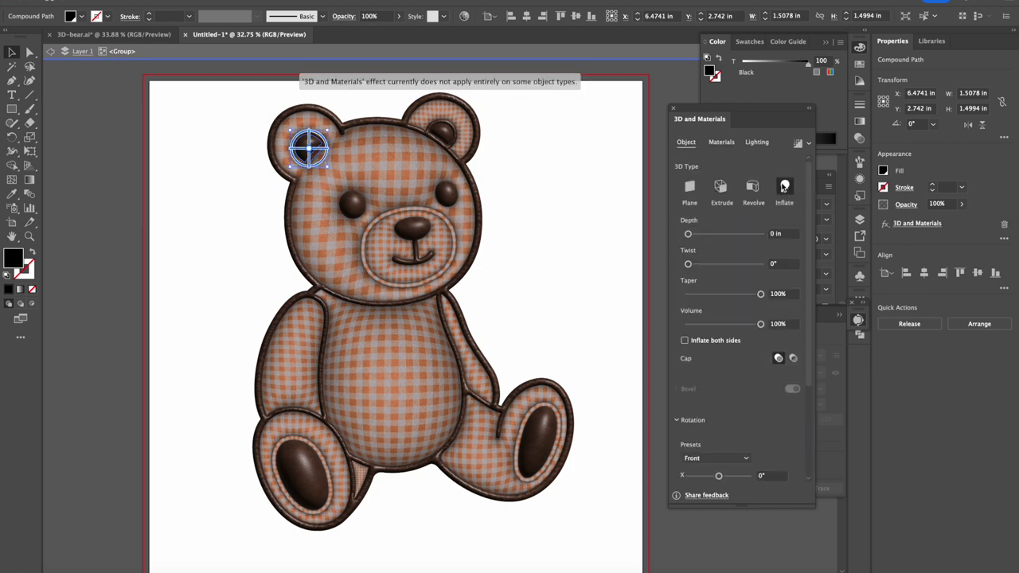
{"action": "left_click", "coordinate": [609, 208]}
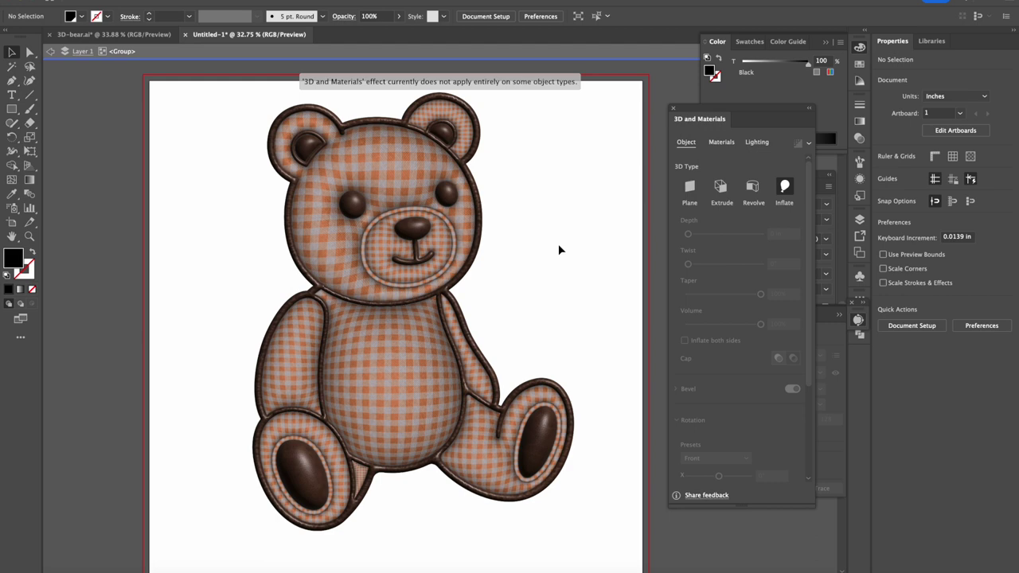
{"action": "left_click_drag", "start_coordinate": [562, 266], "coordinate": [550, 248]}
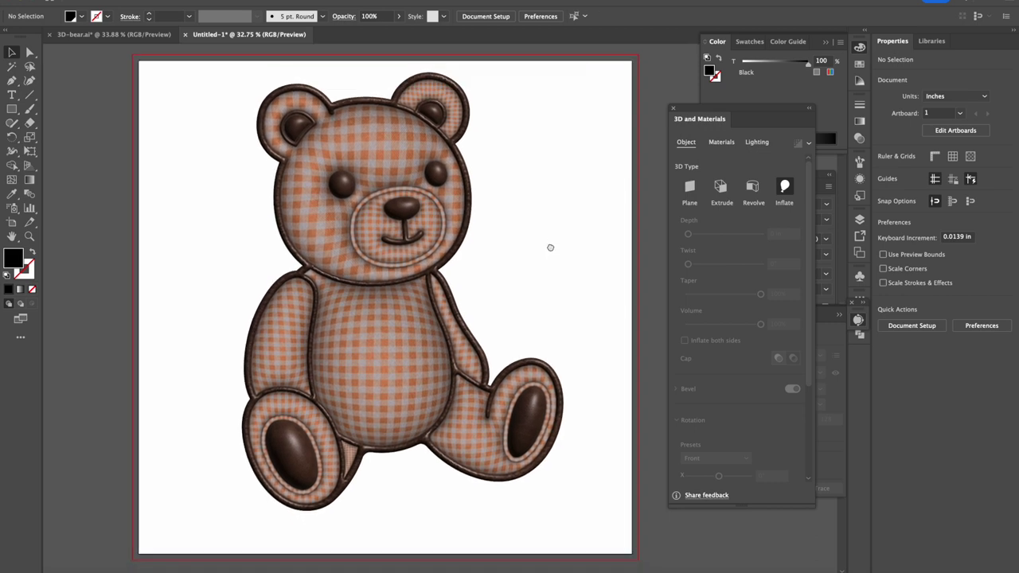
- Inside the bear group, give the muzzle ring Natural Cowhide Leather and Inflate
{"action": "double_click", "coordinate": [398, 194]}
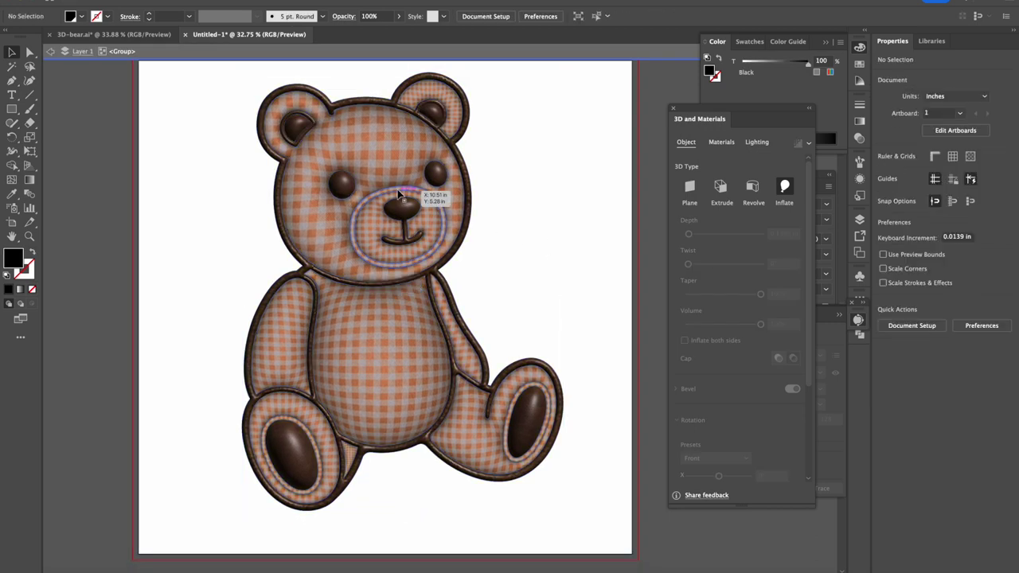
{"action": "left_click", "coordinate": [398, 194]}
{"action": "left_click", "coordinate": [721, 141]}
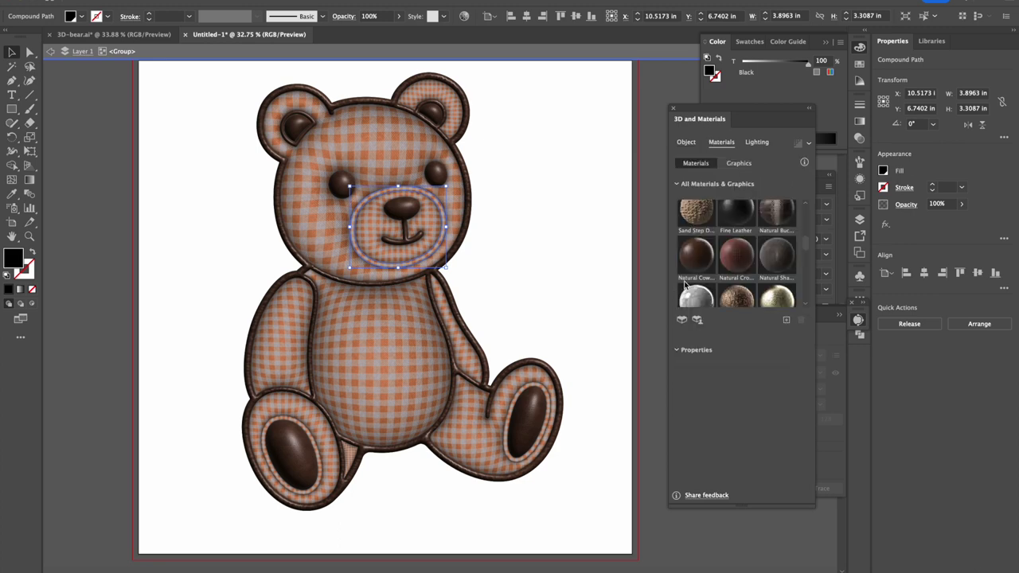
{"action": "left_click", "coordinate": [692, 254]}
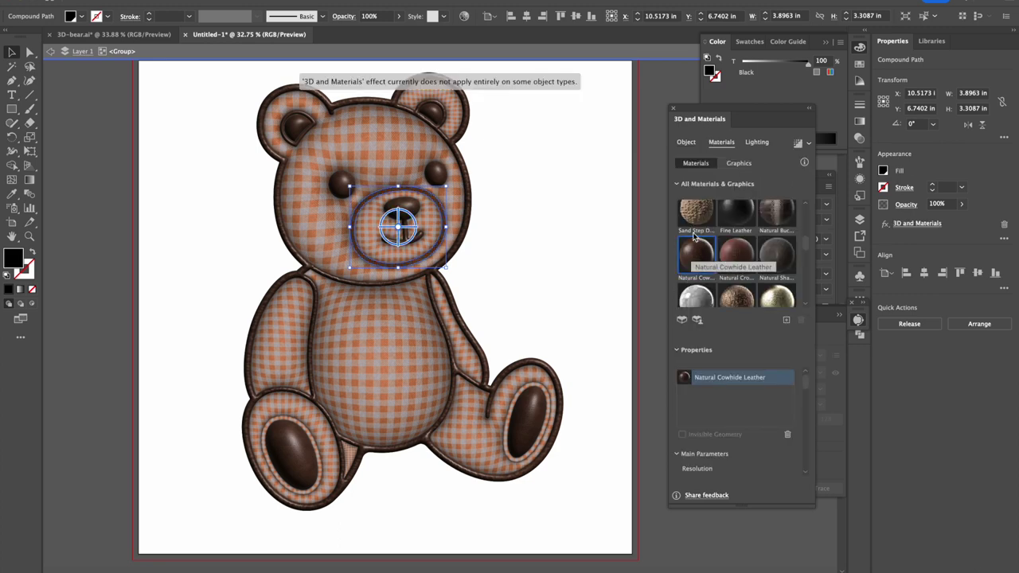
{"action": "left_click", "coordinate": [686, 143]}
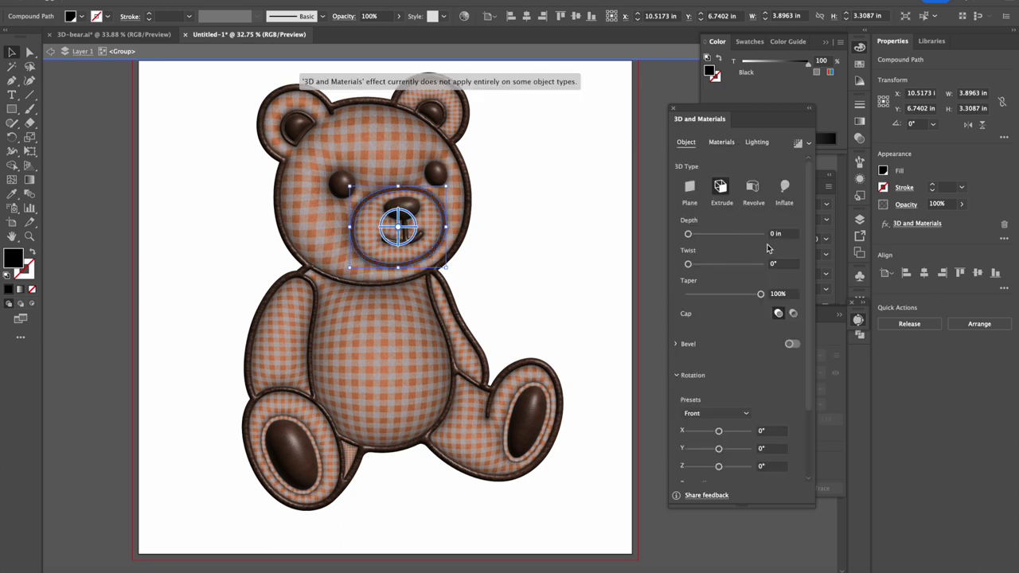
{"action": "left_click", "coordinate": [785, 188]}
{"action": "left_click", "coordinate": [537, 216]}
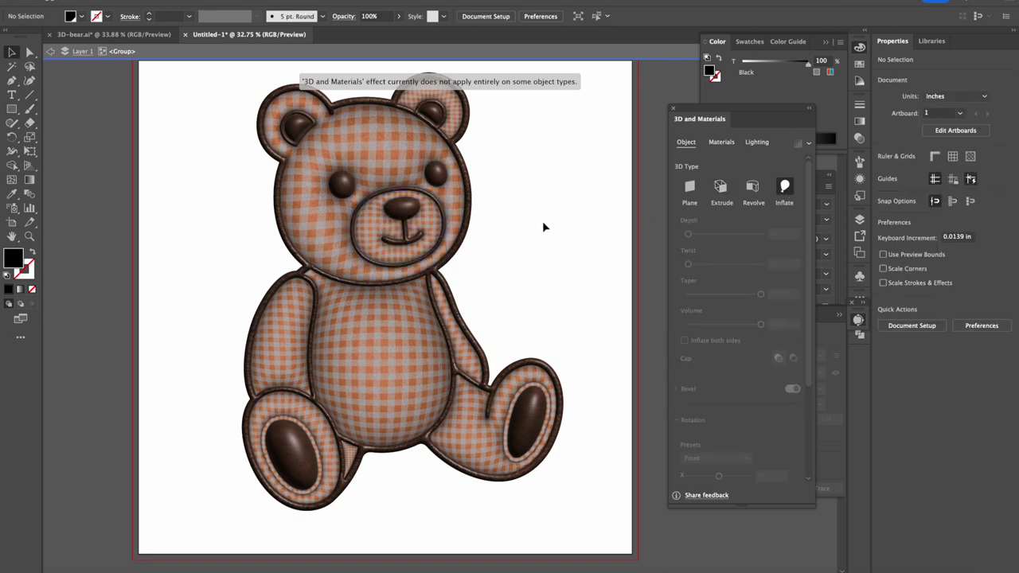
- Exit the group and nudge the whole bear slightly left and down
{"action": "double_click", "coordinate": [542, 221]}
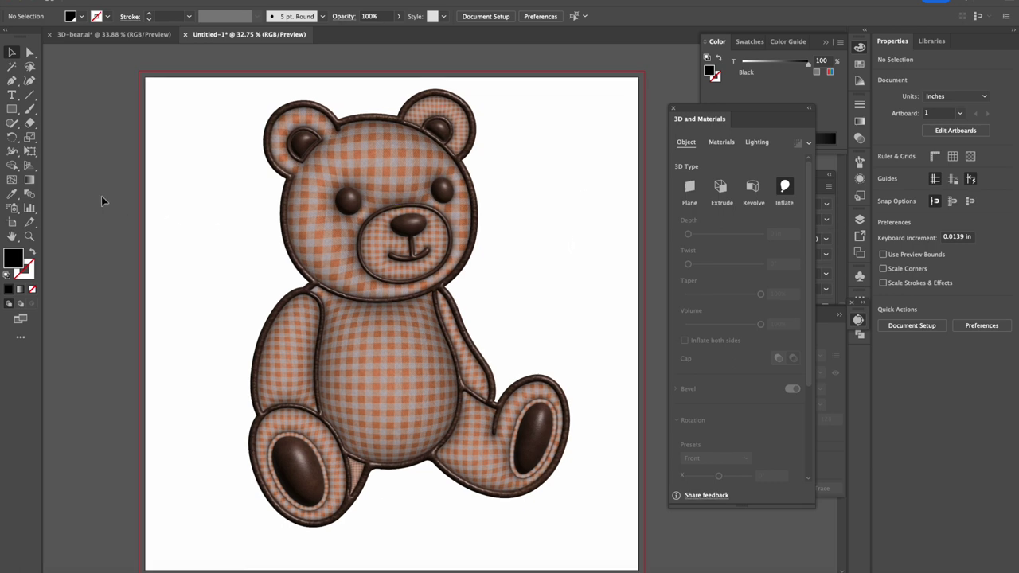
{"action": "mouse_move", "coordinate": [348, 161]}
{"action": "left_mouse_down"}
{"action": "mouse_move", "coordinate": [363, 166]}
{"action": "mouse_move", "coordinate": [342, 173]}
{"action": "mouse_move", "coordinate": [344, 159]}
{"action": "left_mouse_up"}
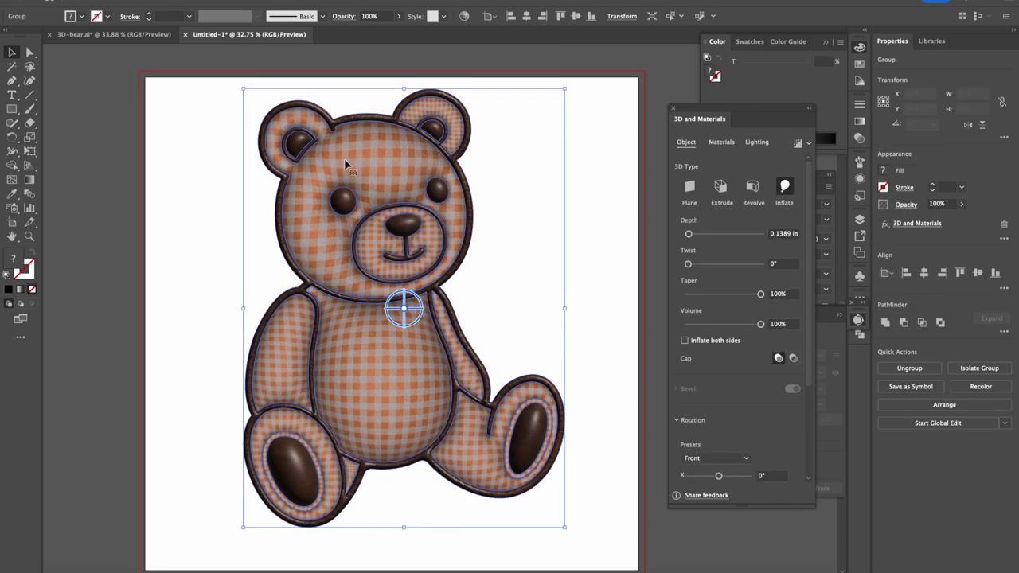
{"action": "scroll", "coordinate": [366, 306], "scroll_direction": "down", "scroll_amount": 2}
- Draw a wide flat ellipse and position it under the bear's feet
{"action": "left_click", "coordinate": [177, 301]}
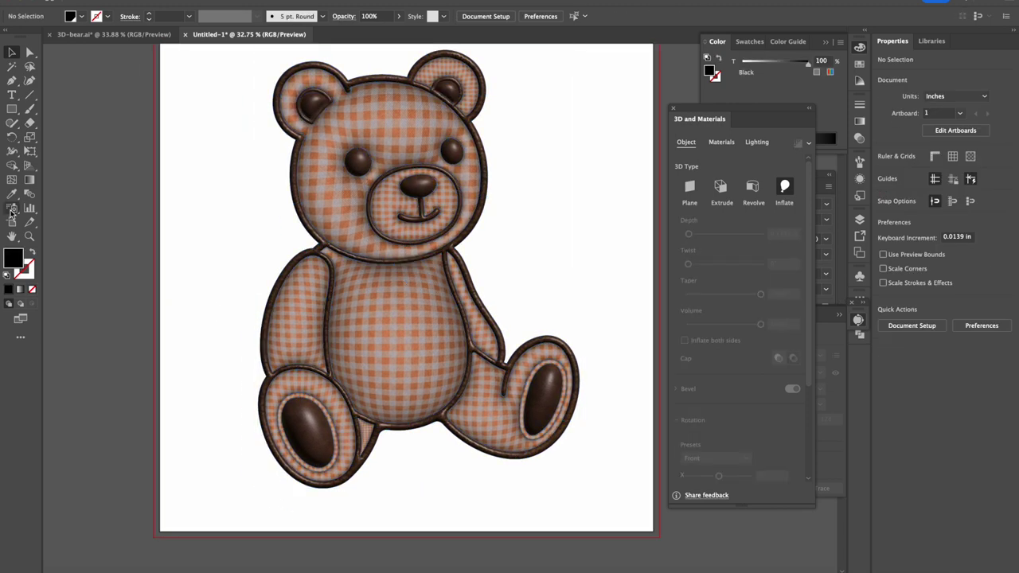
{"action": "left_click", "coordinate": [14, 111]}
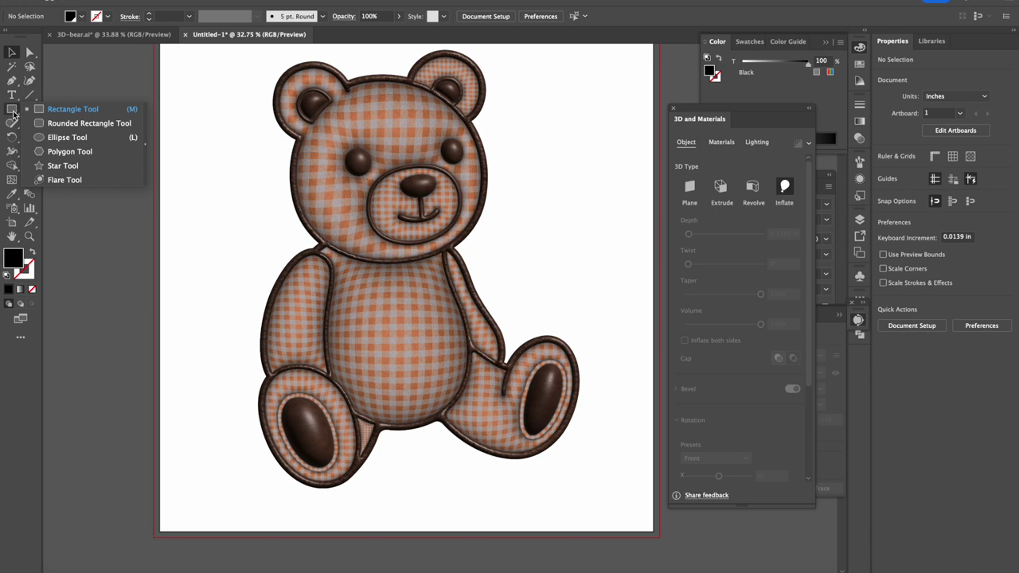
{"action": "left_click", "coordinate": [67, 138]}
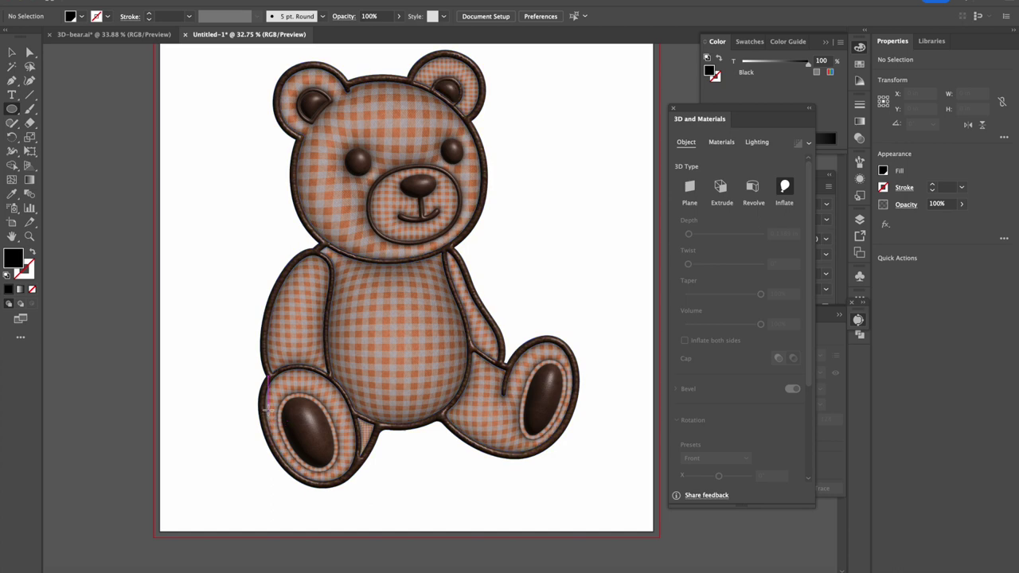
{"action": "left_click_drag", "start_coordinate": [268, 411], "coordinate": [577, 455]}
{"action": "key", "text": "v"}
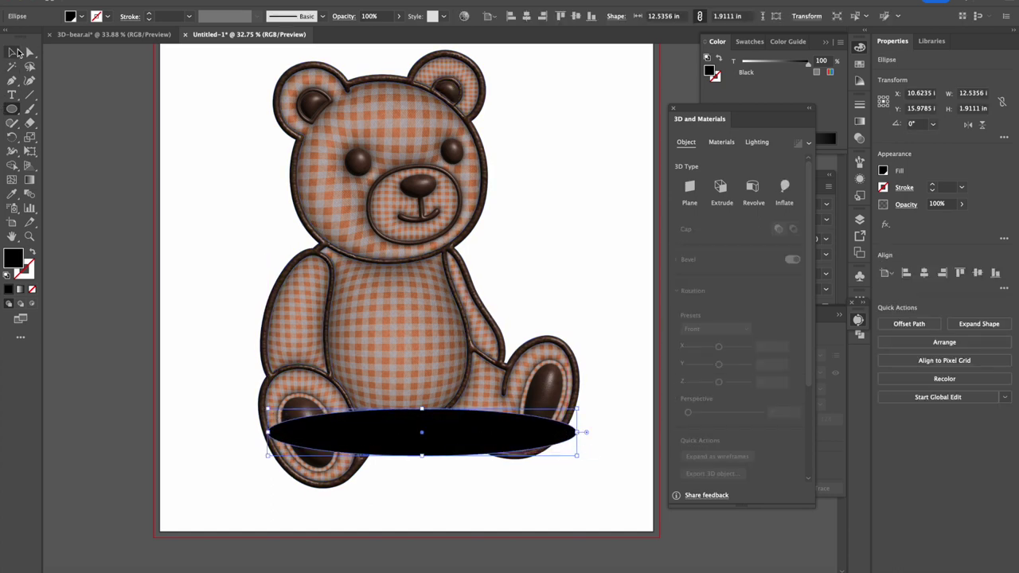
{"action": "left_click_drag", "start_coordinate": [437, 438], "coordinate": [392, 526]}
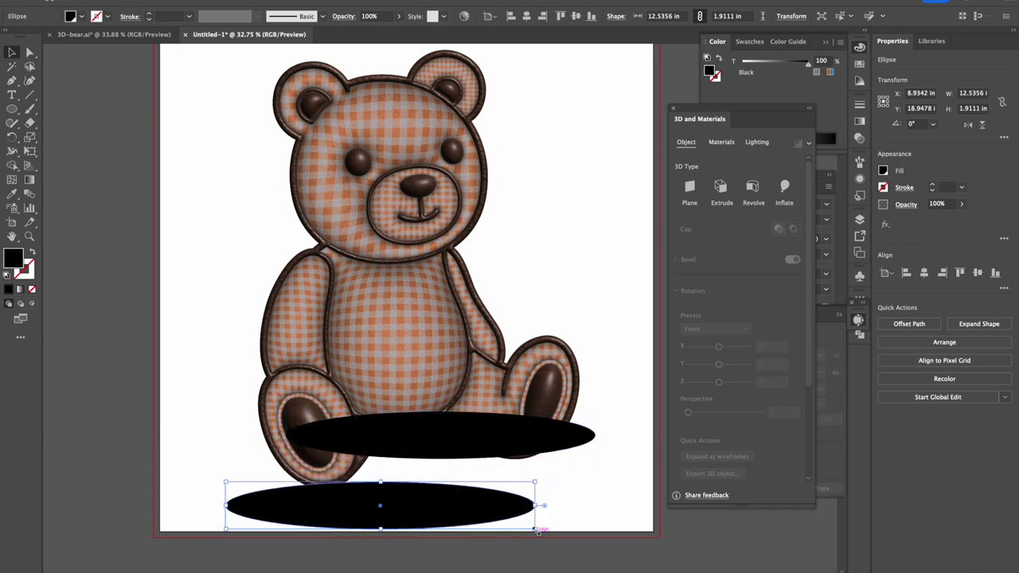
- Alt-drag a smaller ellipse copy under the left foot and send both ellipses behind the bear
{"action": "left_click_drag", "start_coordinate": [540, 531], "coordinate": [354, 492]}
{"action": "left_click_drag", "start_coordinate": [460, 439], "coordinate": [467, 440]}
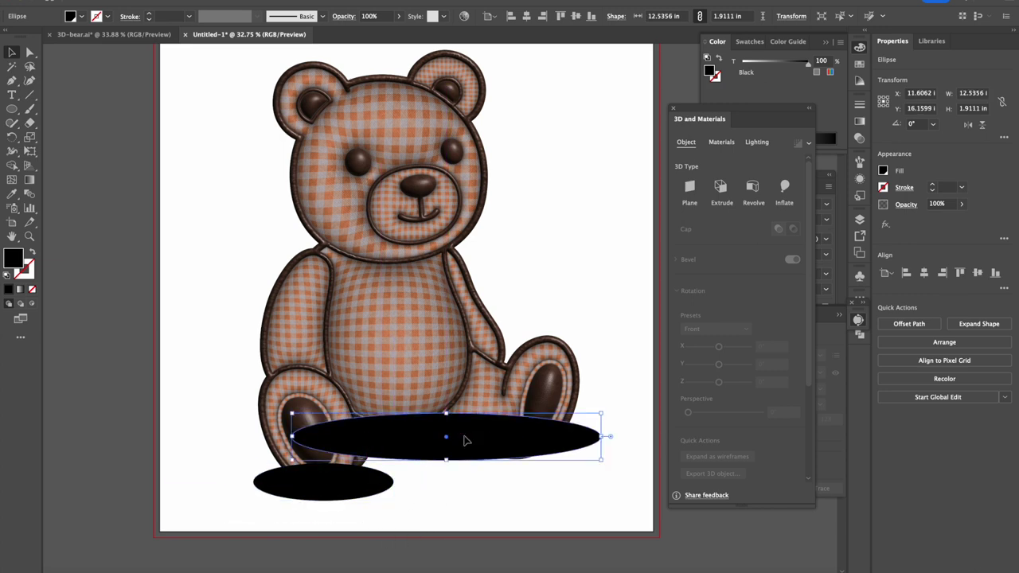
{"action": "left_click", "coordinate": [328, 481], "text": "shift"}
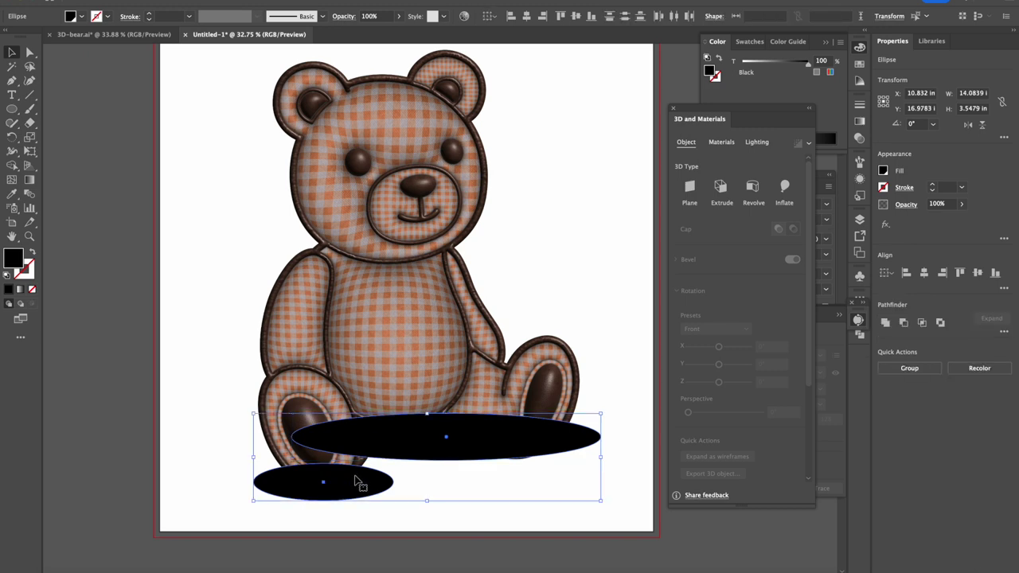
{"action": "key", "text": "ctrl+shift+bracketleft"}
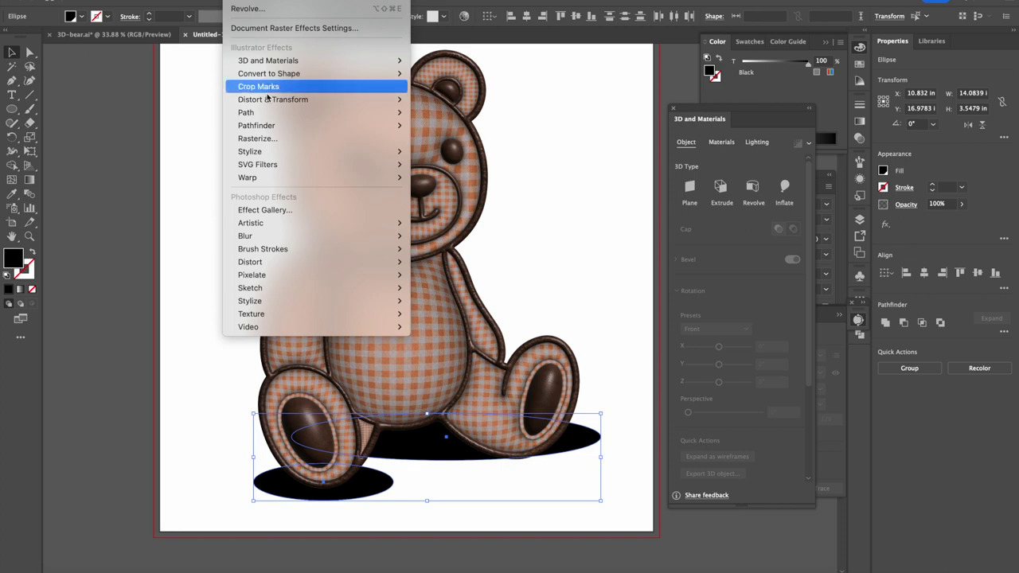
- Apply a Gaussian Blur of about 13.6 px radius to the shadow ellipses
{"action": "mouse_move", "coordinate": [338, 237]}
{"action": "left_click", "coordinate": [442, 236]}
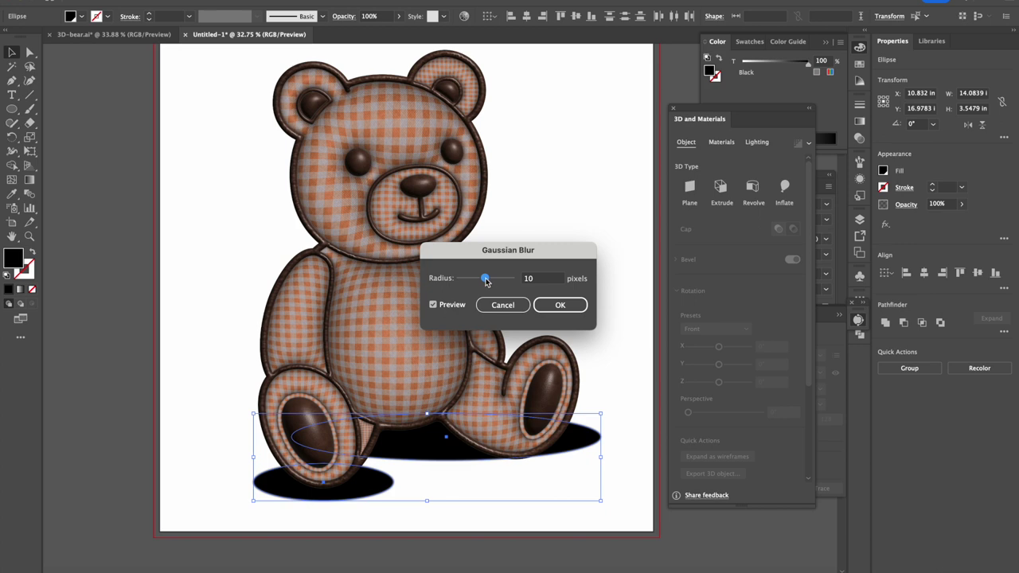
{"action": "left_click_drag", "start_coordinate": [486, 282], "coordinate": [501, 282]}
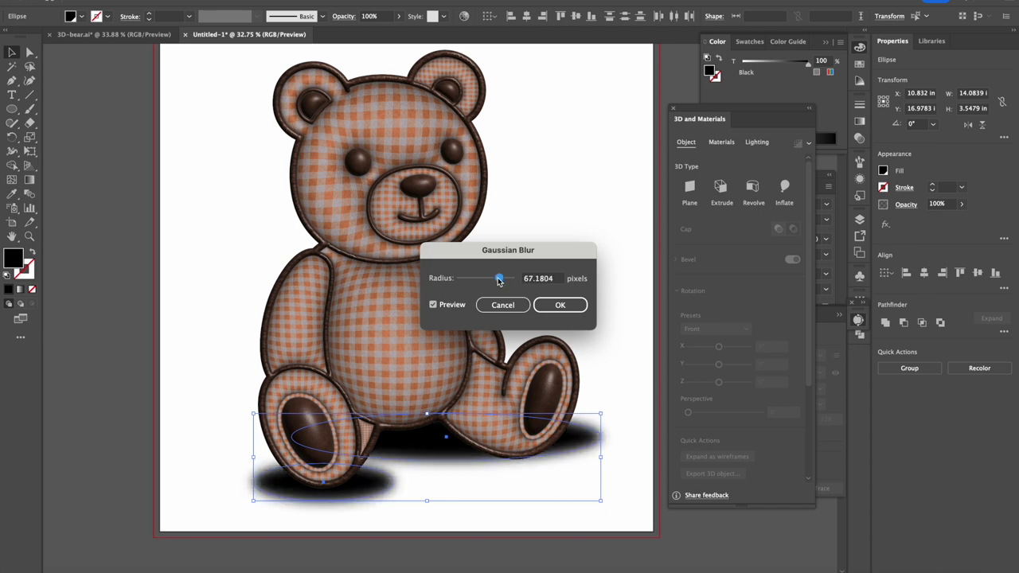
{"action": "left_click_drag", "start_coordinate": [499, 280], "coordinate": [496, 281]}
{"action": "left_click", "coordinate": [542, 306]}
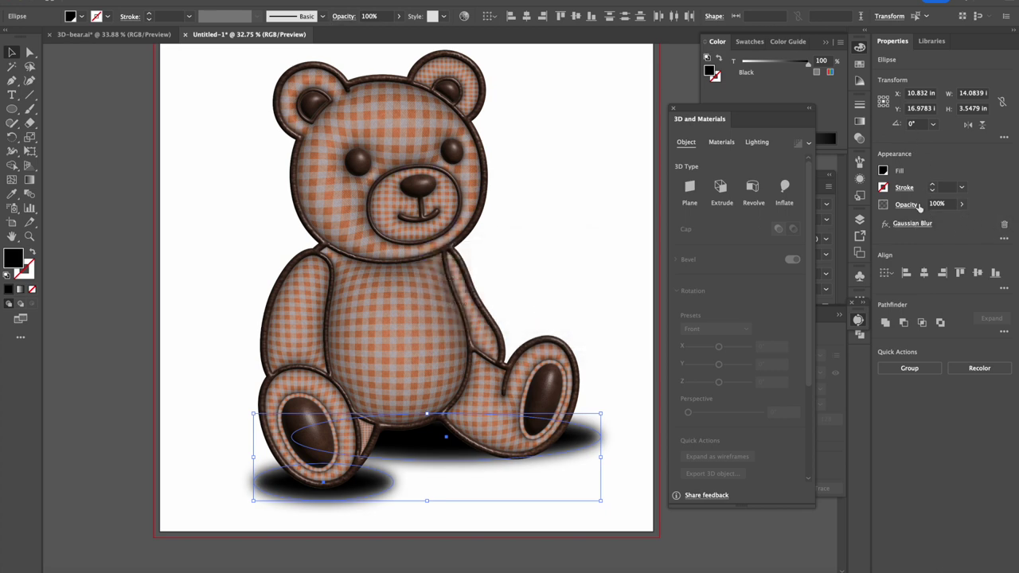
- Lower the shadow ellipses' opacity to 45%
{"action": "left_click", "coordinate": [962, 206]}
{"action": "left_click_drag", "start_coordinate": [943, 222], "coordinate": [936, 222]}
{"action": "left_click", "coordinate": [594, 213]}
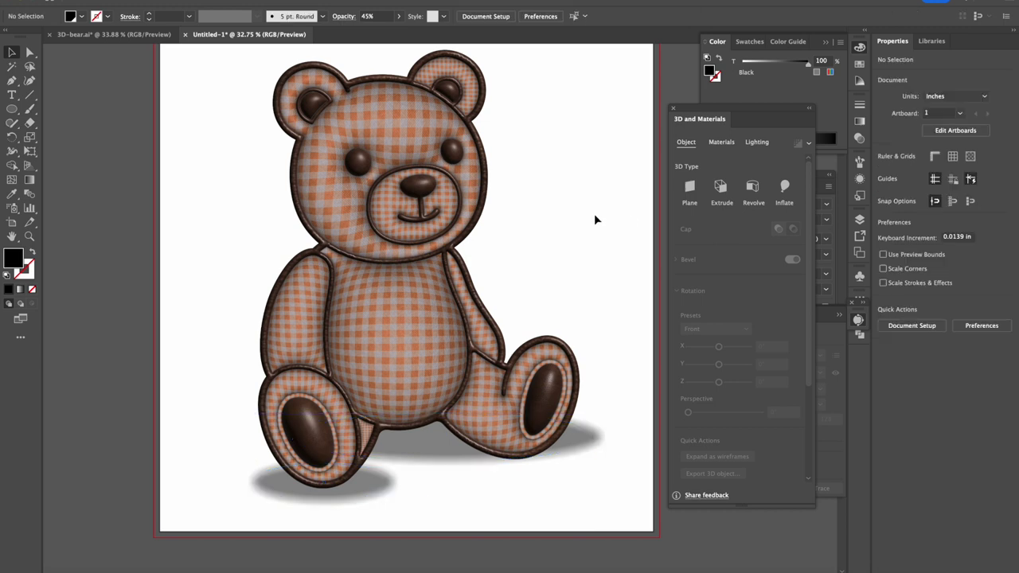
- Narrow the left-foot shadow and reduce the height of the body shadow
{"action": "key", "text": "super+0"}
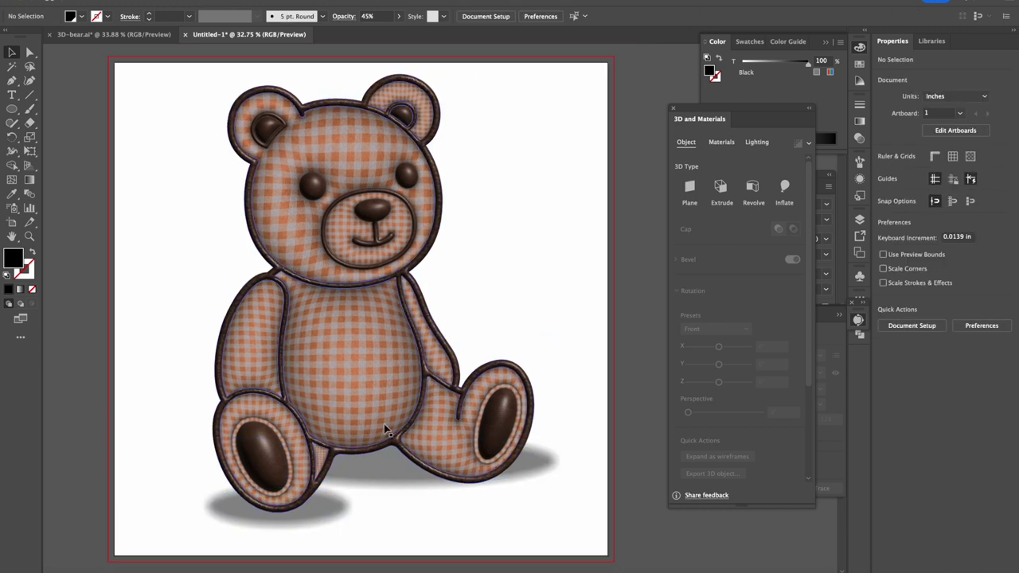
{"action": "left_click_drag", "start_coordinate": [280, 528], "coordinate": [279, 519]}
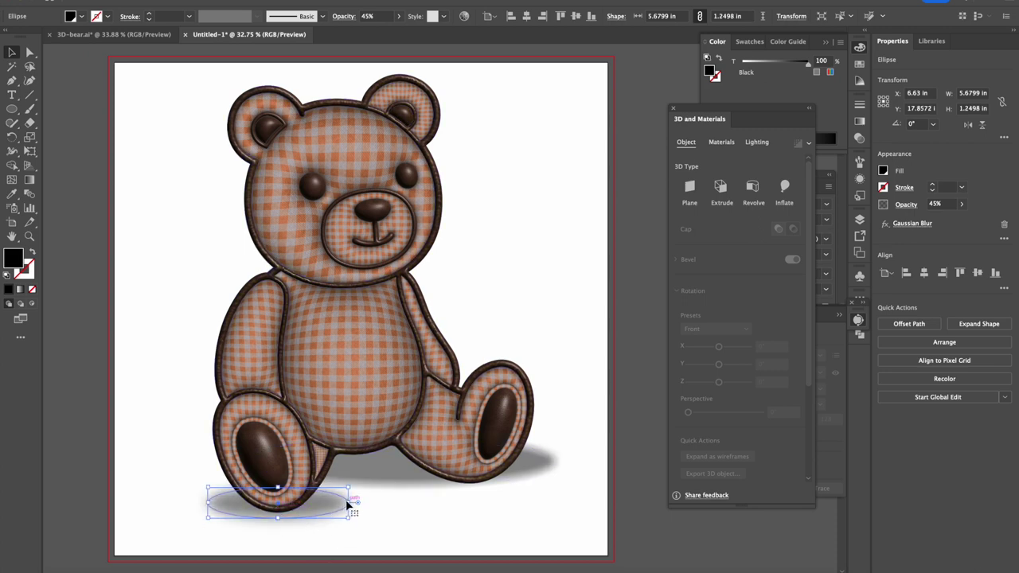
{"action": "left_click_drag", "start_coordinate": [345, 503], "coordinate": [330, 508]}
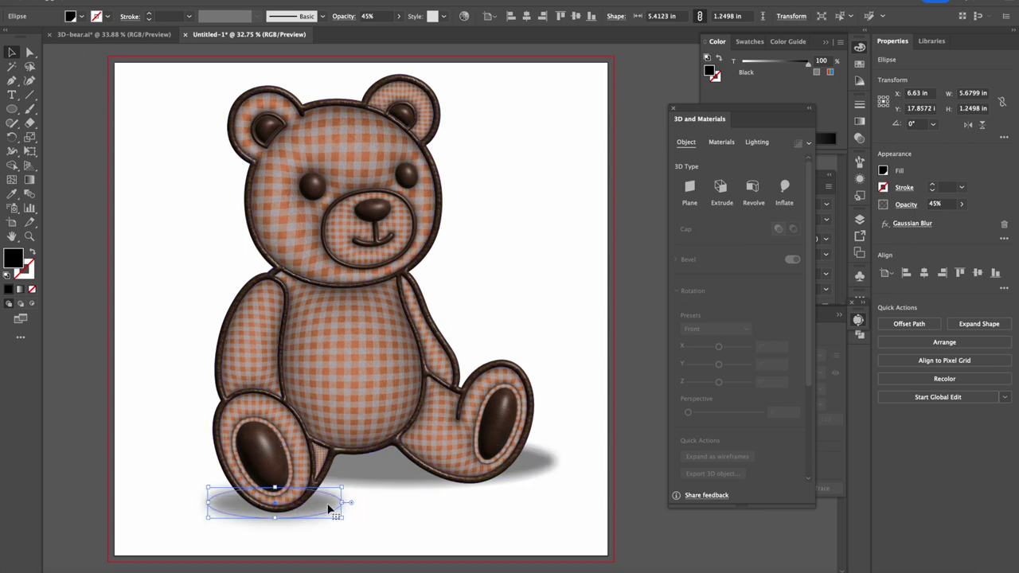
{"action": "left_click", "coordinate": [391, 471]}
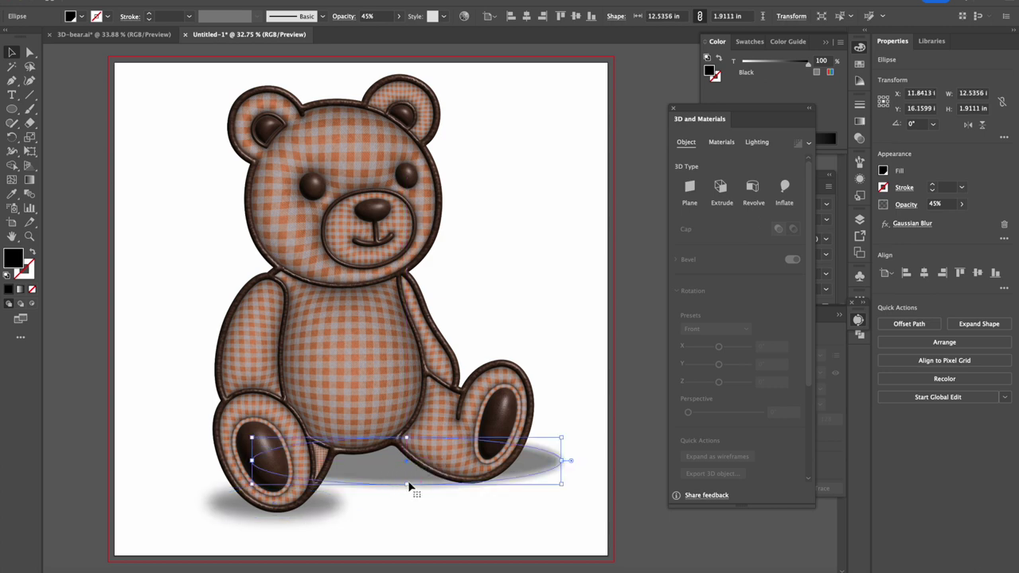
{"action": "left_click_drag", "start_coordinate": [407, 486], "coordinate": [407, 475]}
{"action": "left_click", "coordinate": [370, 495]}
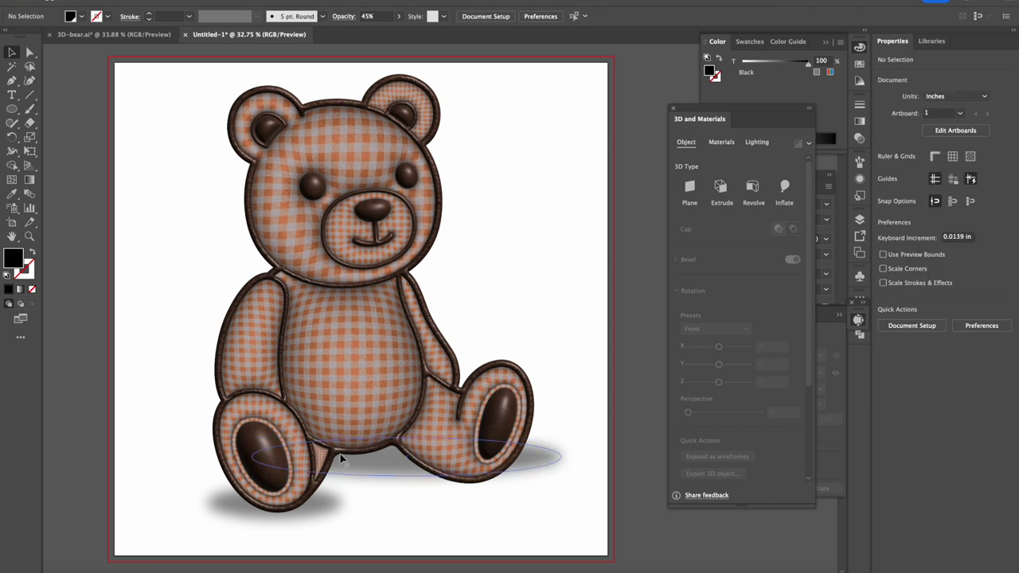
- Select all the bear's parts and move the whole bear slightly down onto its shadows
{"action": "scroll", "coordinate": [340, 453], "scroll_direction": "up", "scroll_amount": 1}
{"action": "scroll", "coordinate": [340, 454], "scroll_direction": "left", "scroll_amount": 2}
{"action": "left_click_drag", "start_coordinate": [224, 96], "coordinate": [571, 561]}
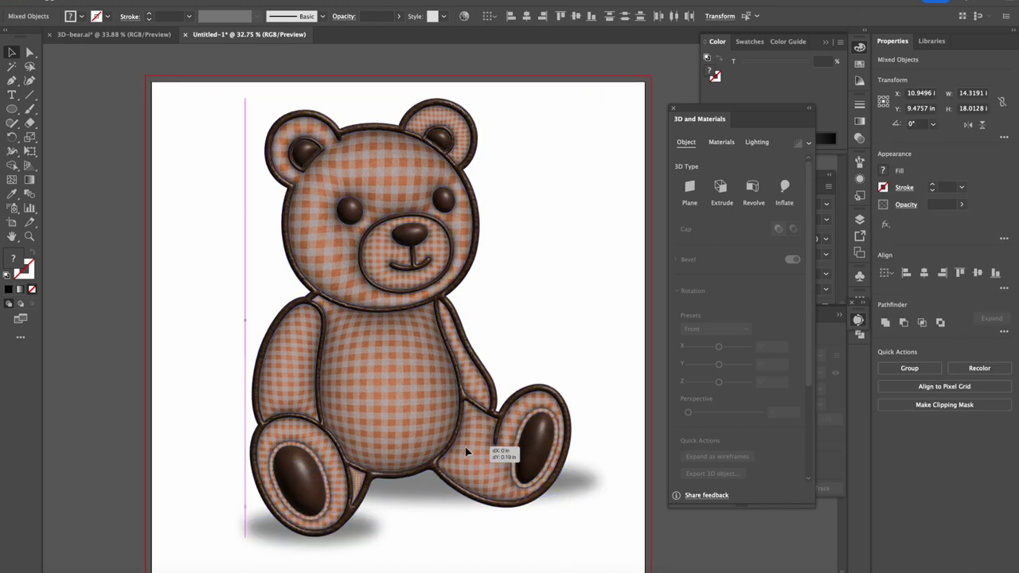
{"action": "left_click", "coordinate": [121, 363]}
{"action": "left_click_drag", "start_coordinate": [560, 353], "coordinate": [537, 357]}
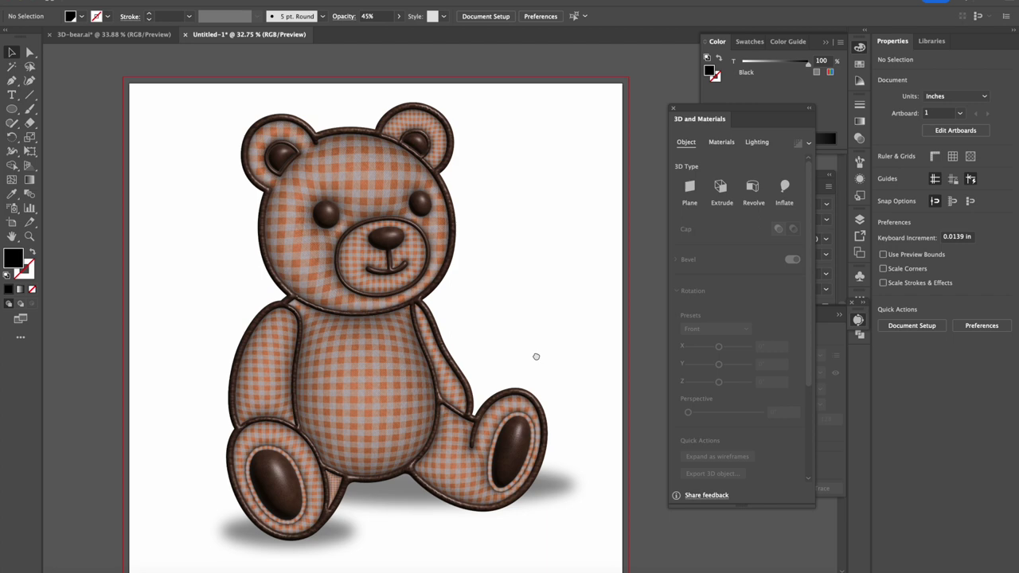
{"action": "left_click_drag", "start_coordinate": [182, 128], "coordinate": [550, 545]}
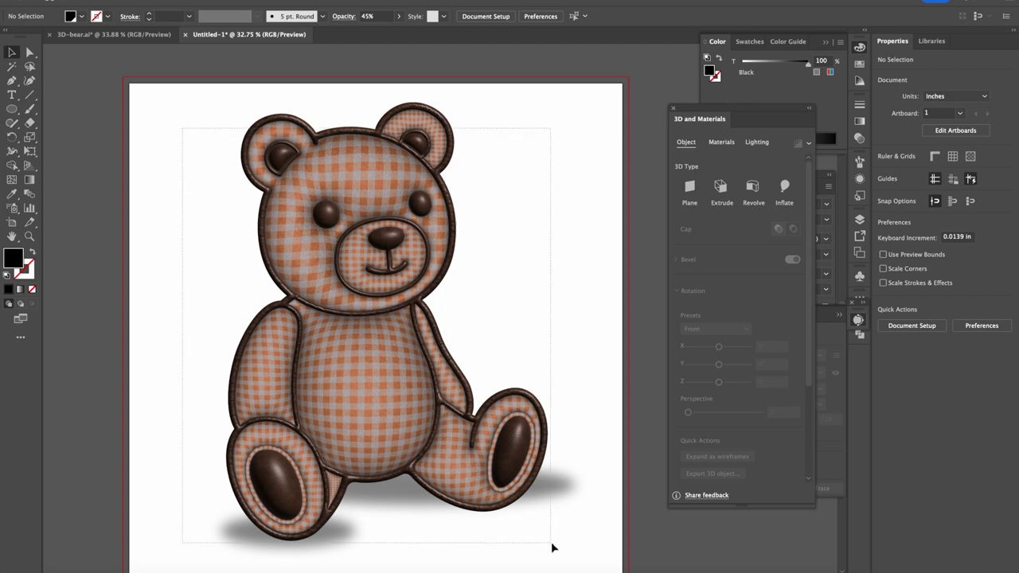
{"action": "left_click_drag", "start_coordinate": [459, 448], "coordinate": [455, 451]}
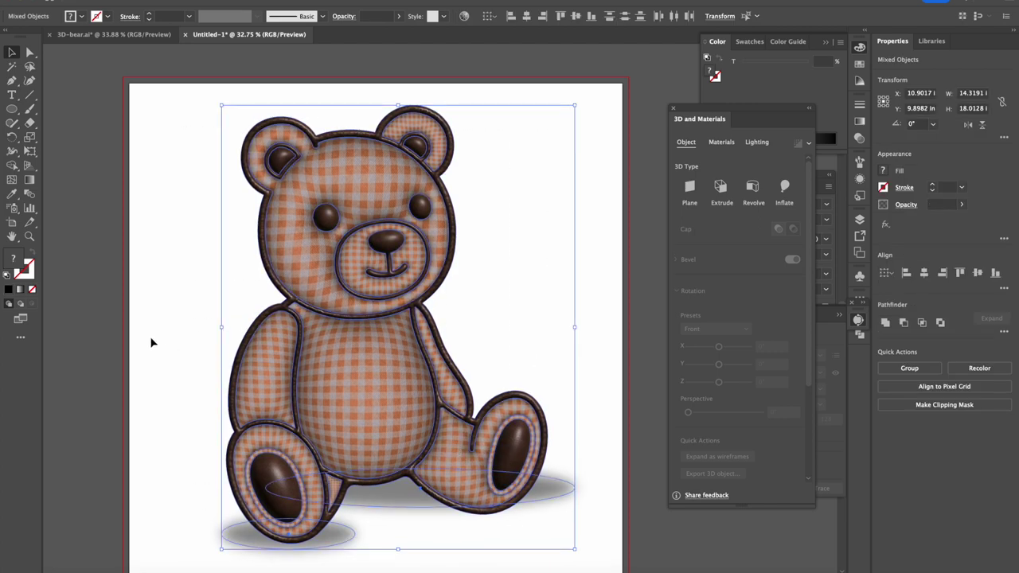
{"action": "left_click", "coordinate": [109, 335]}
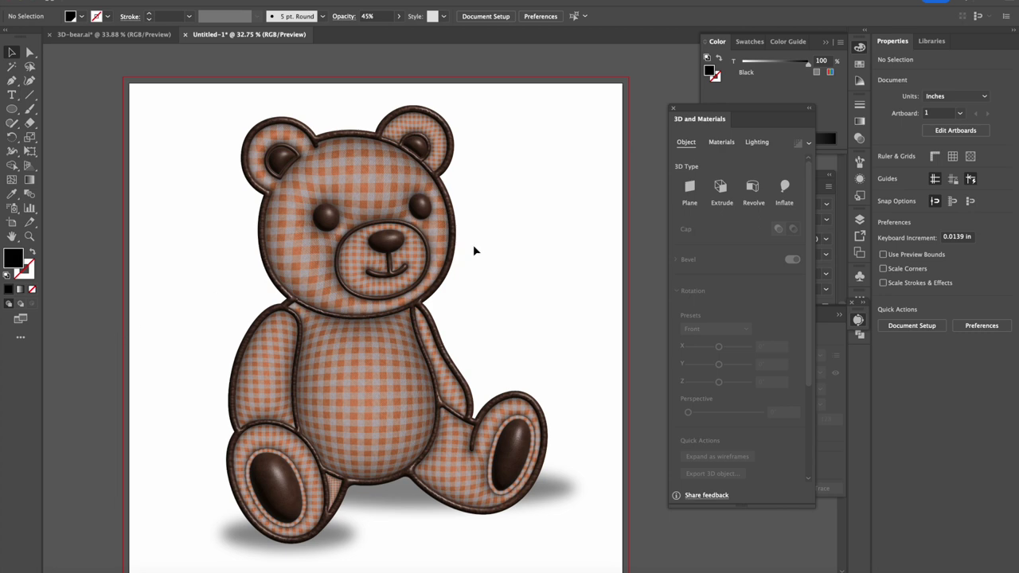
{"action": "left_click_drag", "start_coordinate": [488, 248], "coordinate": [492, 223]}
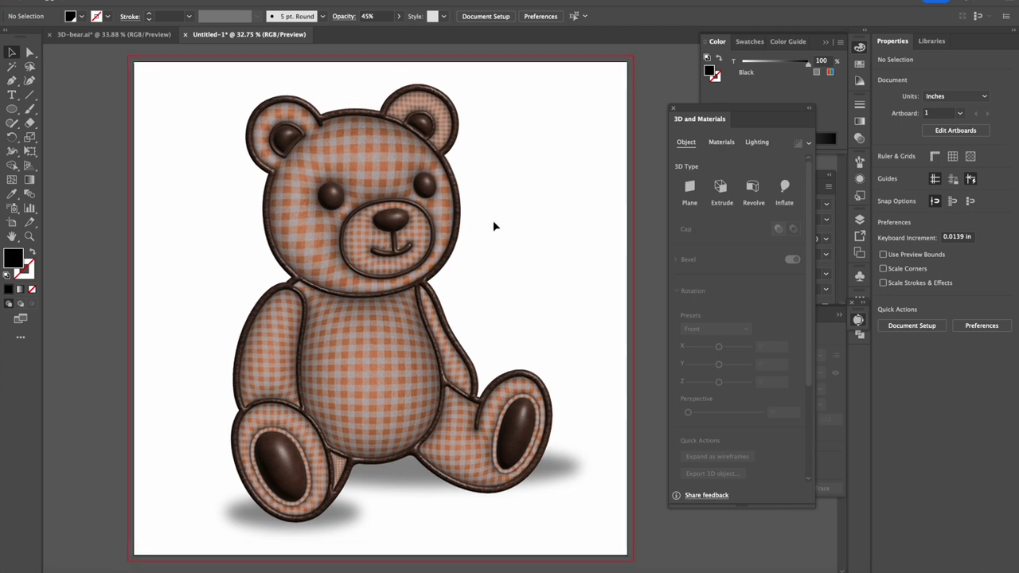
{"action": "left_click_drag", "start_coordinate": [12, 109], "coordinate": [36, 116]}
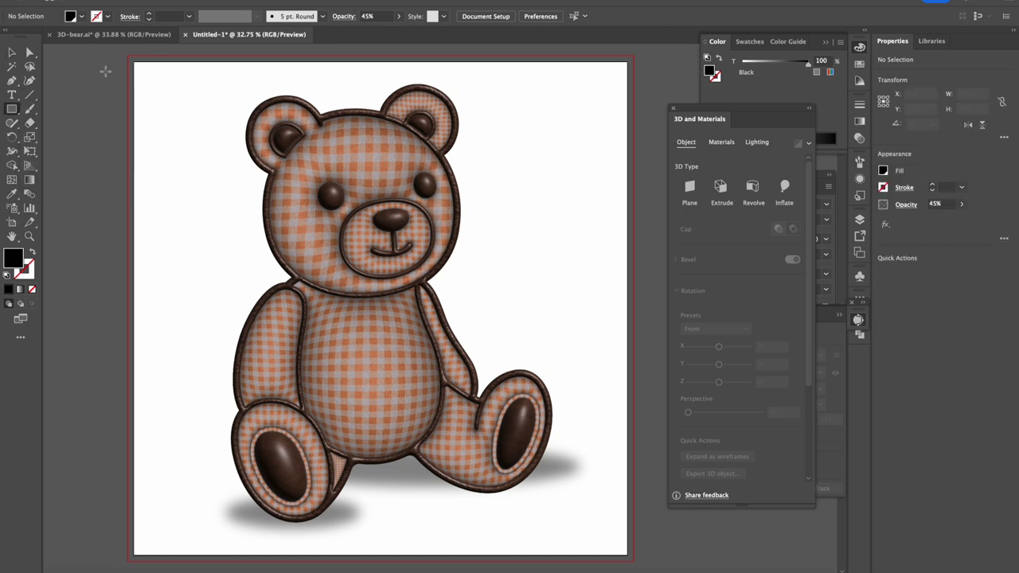
- Draw an artboard-sized rectangle, send it to the back, and lighten its fill to a pale grey
{"action": "left_click_drag", "start_coordinate": [128, 56], "coordinate": [629, 559]}
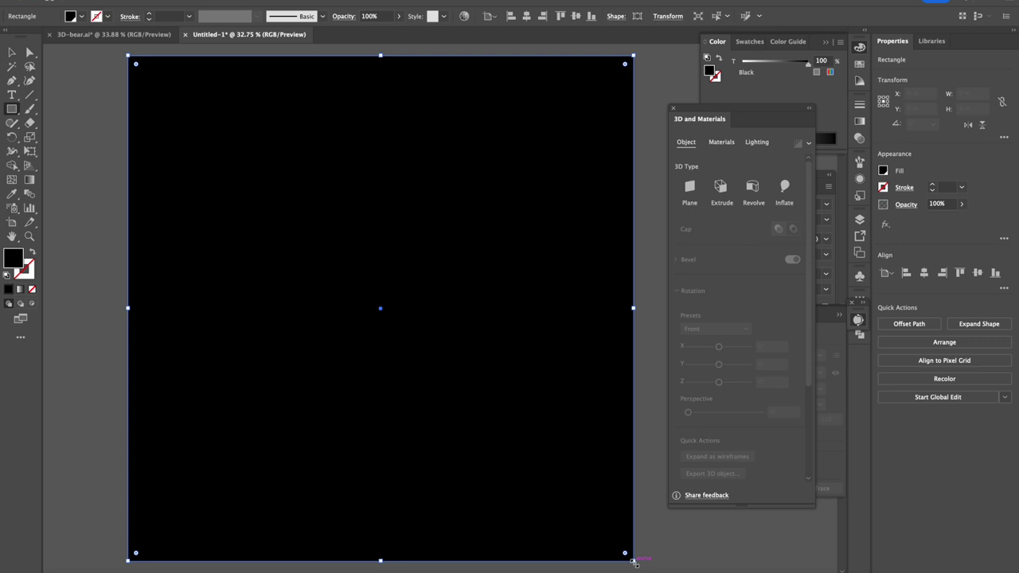
{"action": "key", "text": "ctrl+shift+bracketleft"}
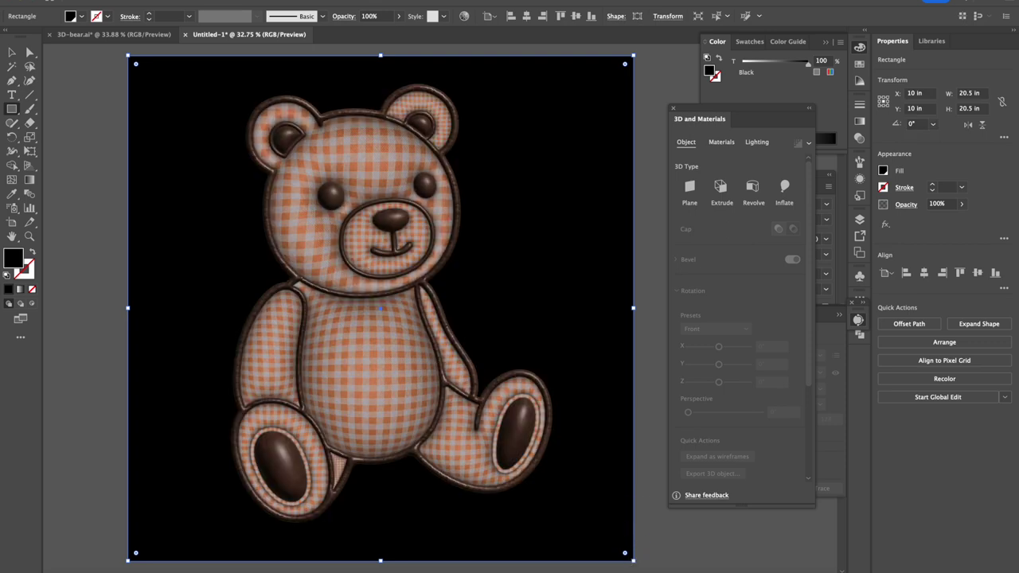
{"action": "left_click", "coordinate": [764, 63]}
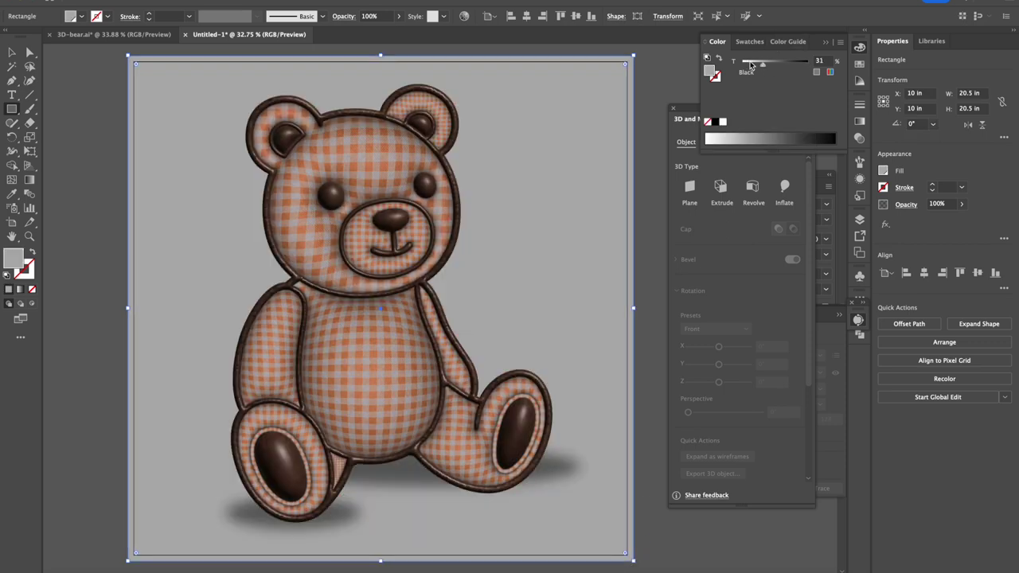
{"action": "left_click", "coordinate": [751, 65]}
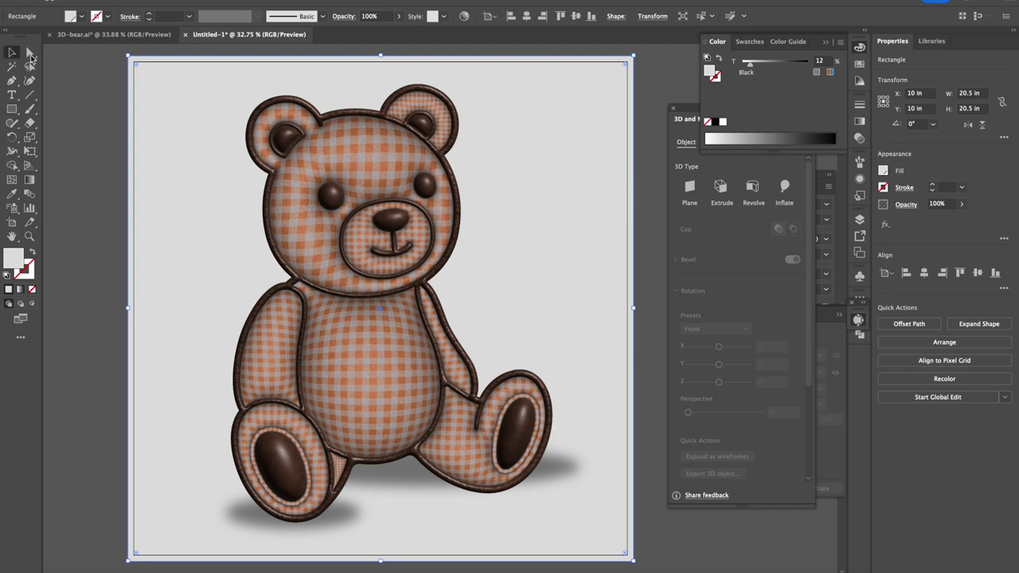
{"action": "left_click", "coordinate": [91, 73]}
{"action": "scroll", "coordinate": [398, 221], "scroll_direction": "left", "scroll_amount": 1}
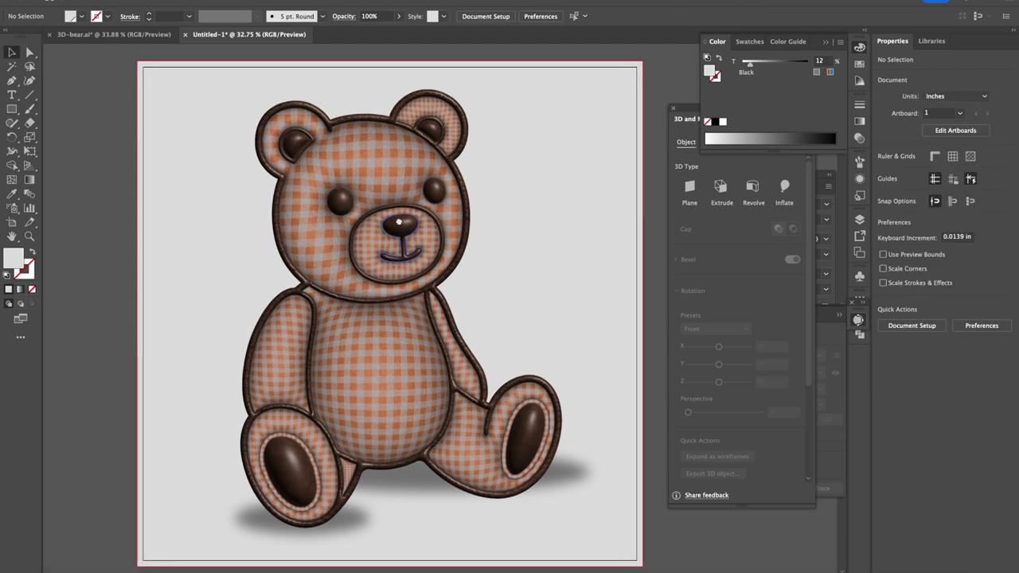